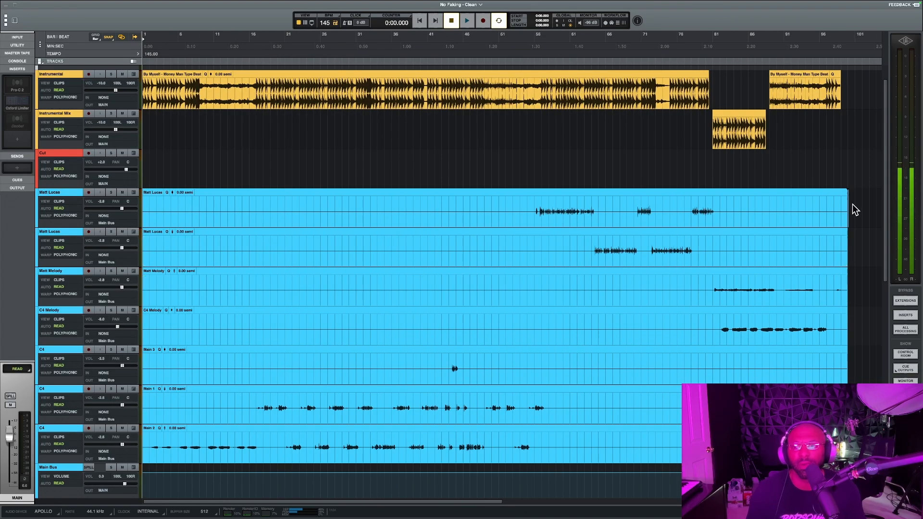
Step: Examine where the blue vocal clips end near bar 100, and review the whole arrangement from the beginning
{"action": "left_click", "coordinate": [854, 210]}
{"action": "scroll", "coordinate": [846, 199], "scroll_direction": "up", "scroll_amount": 5}
{"action": "scroll", "coordinate": [523, 213], "scroll_direction": "up", "scroll_amount": 3}
{"action": "left_click", "coordinate": [462, 209]}
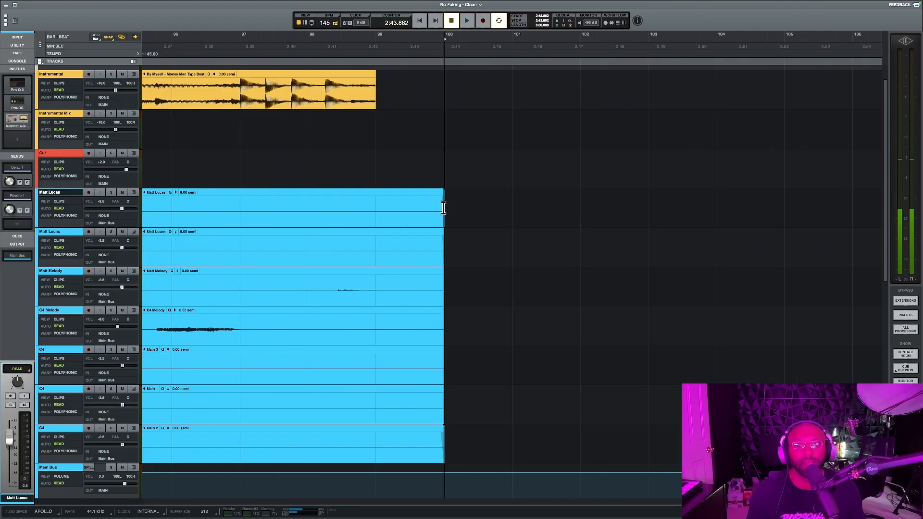
{"action": "left_click_drag", "start_coordinate": [443, 208], "coordinate": [500, 210]}
{"action": "left_click", "coordinate": [500, 210]}
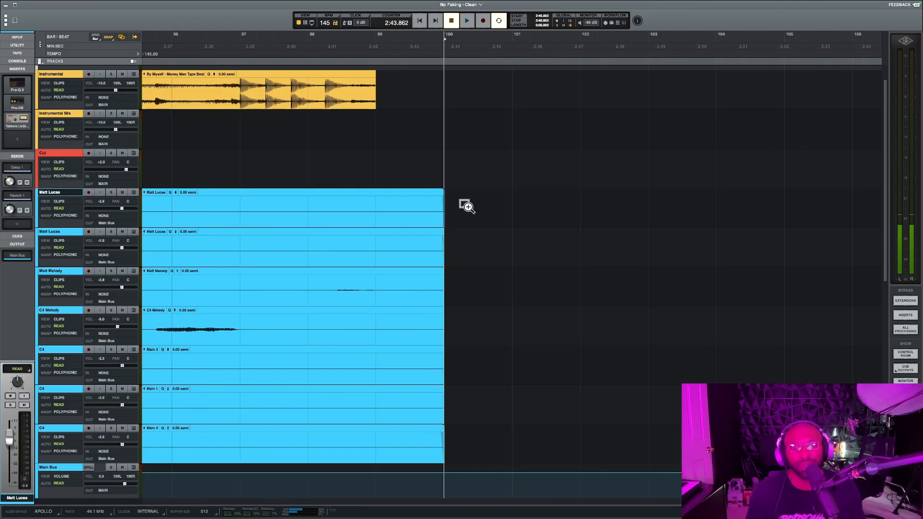
{"action": "scroll", "coordinate": [462, 206], "scroll_direction": "down", "scroll_amount": 6}
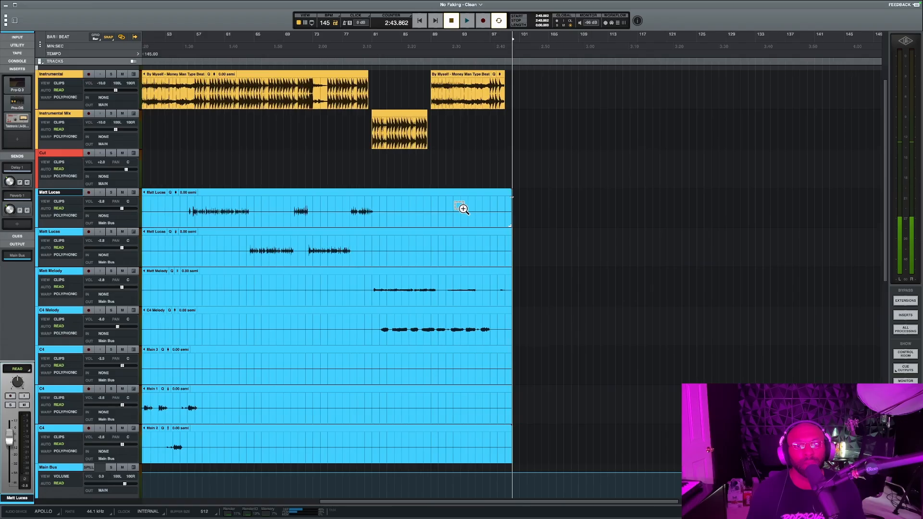
{"action": "scroll", "coordinate": [462, 208], "scroll_direction": "down", "scroll_amount": 3}
{"action": "scroll", "coordinate": [462, 208], "scroll_direction": "up", "scroll_amount": 5}
{"action": "scroll", "coordinate": [463, 204], "scroll_direction": "left", "scroll_amount": 10}
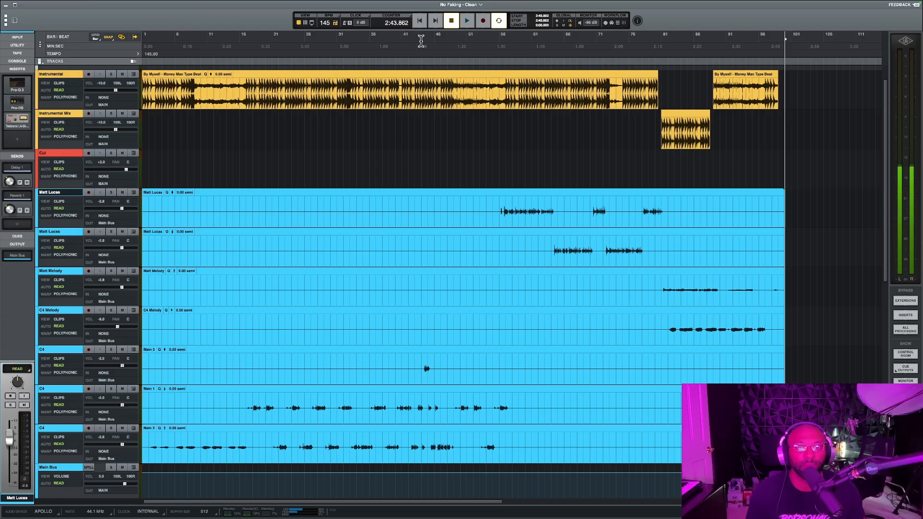
Step: Play the full mix from bar 17, where the Main 1 vocal starts, and stop during the Instrumental Mix section
{"action": "left_click", "coordinate": [420, 22]}
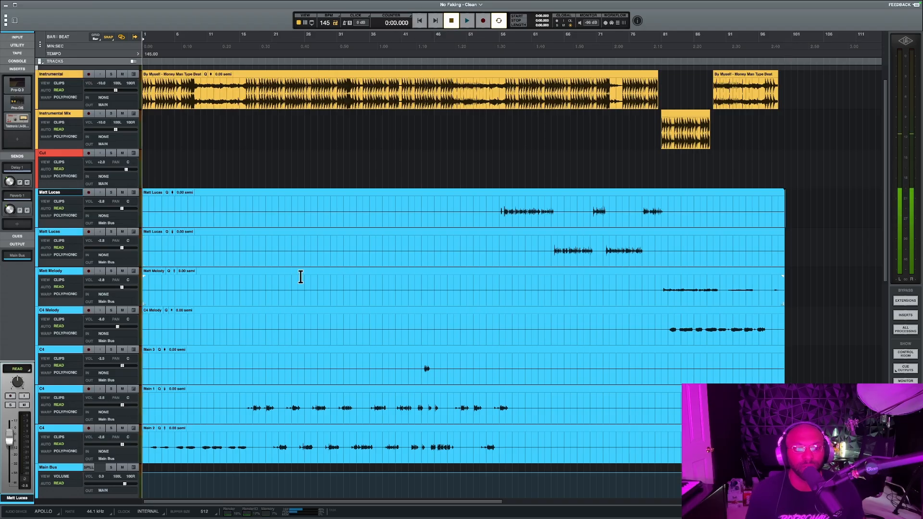
{"action": "left_click", "coordinate": [245, 399]}
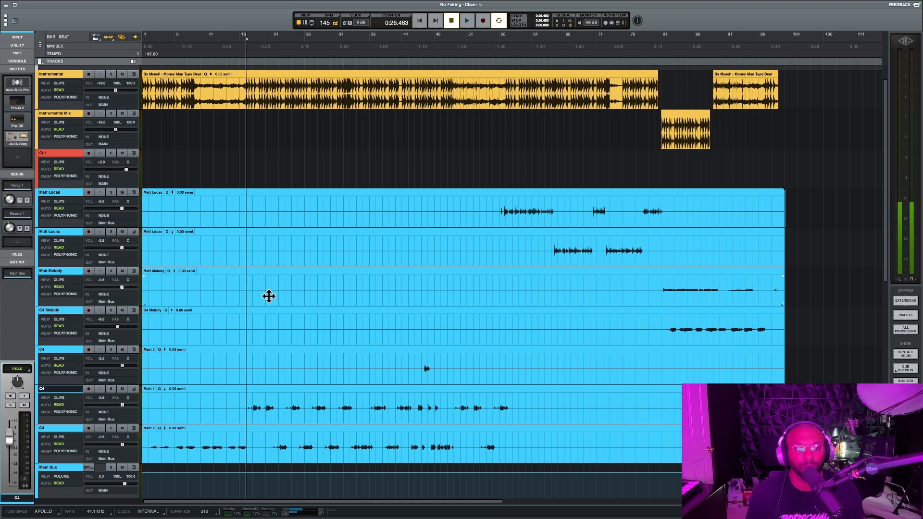
{"action": "key", "text": "space"}
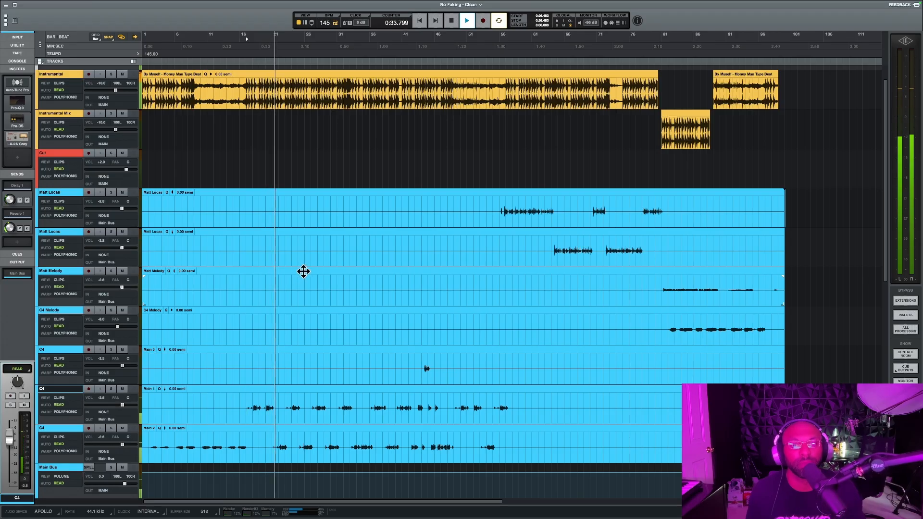
{"action": "scroll", "coordinate": [222, 206], "scroll_direction": "up", "scroll_amount": 1}
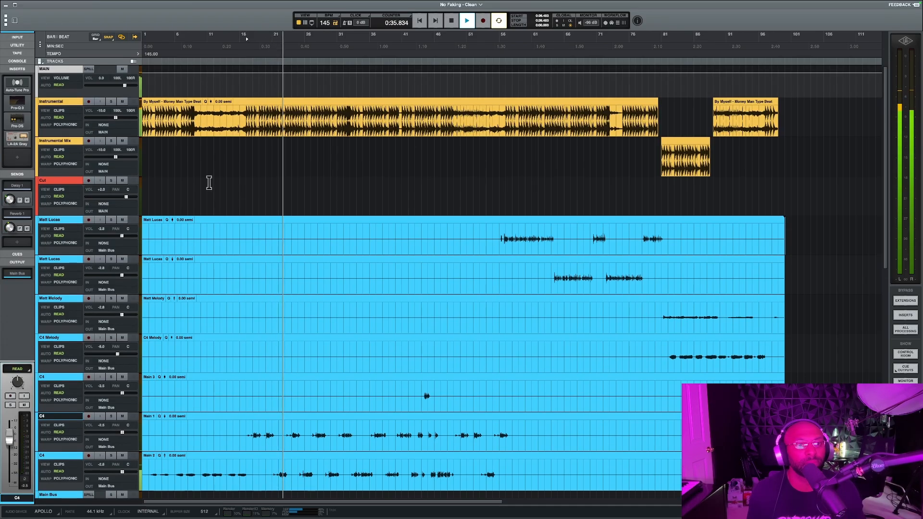
{"action": "left_click_drag", "start_coordinate": [124, 85], "coordinate": [102, 78]}
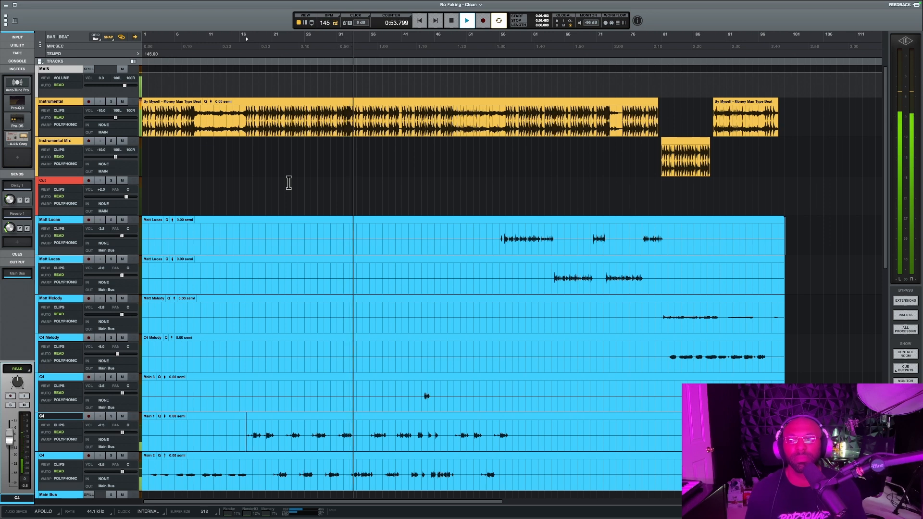
{"action": "left_click", "coordinate": [72, 69]}
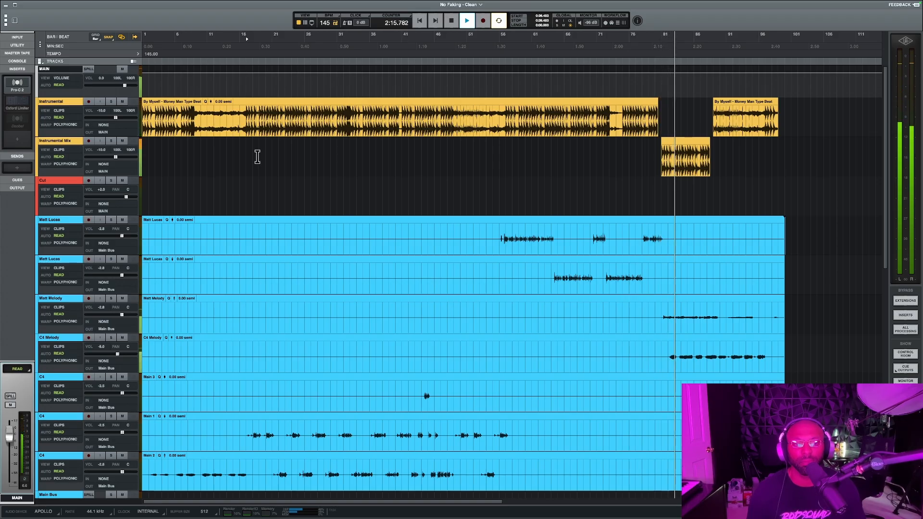
{"action": "key", "text": "space"}
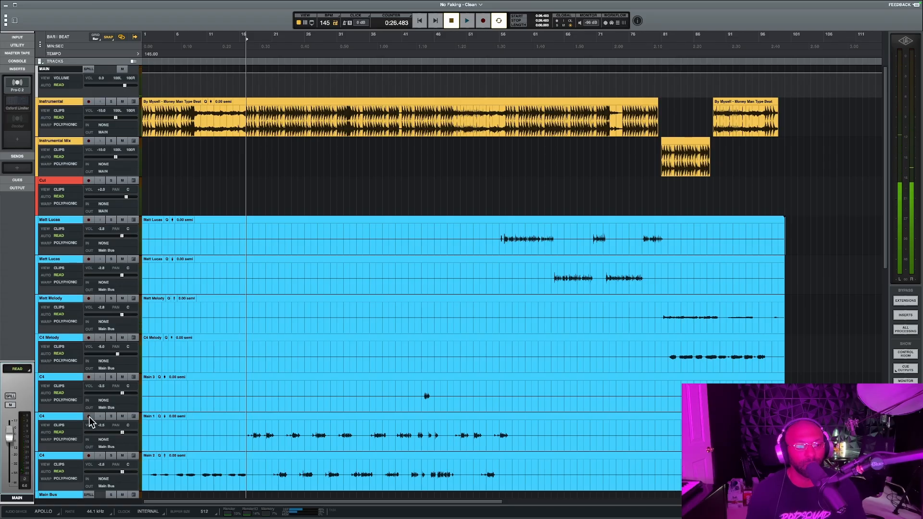
Step: Solo the C4 track that holds the Main 1 clip and mute the In&Out 1 track
{"action": "left_click", "coordinate": [111, 416]}
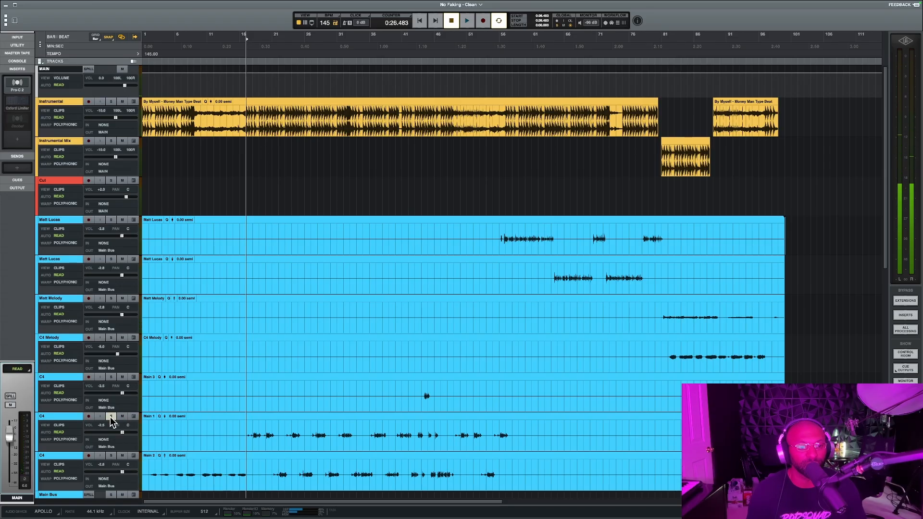
{"action": "left_click", "coordinate": [65, 423]}
{"action": "scroll", "coordinate": [221, 392], "scroll_direction": "down", "scroll_amount": 1}
{"action": "scroll", "coordinate": [220, 392], "scroll_direction": "down", "scroll_amount": 2}
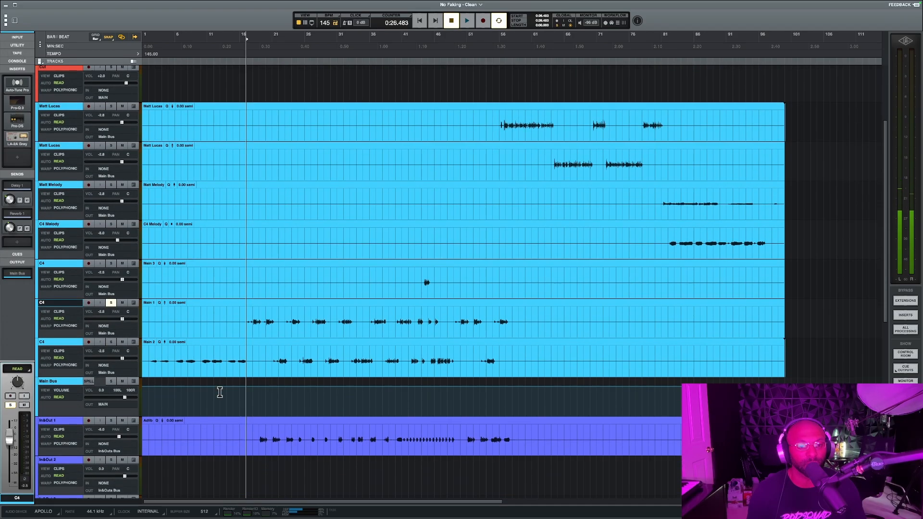
{"action": "left_click", "coordinate": [122, 421]}
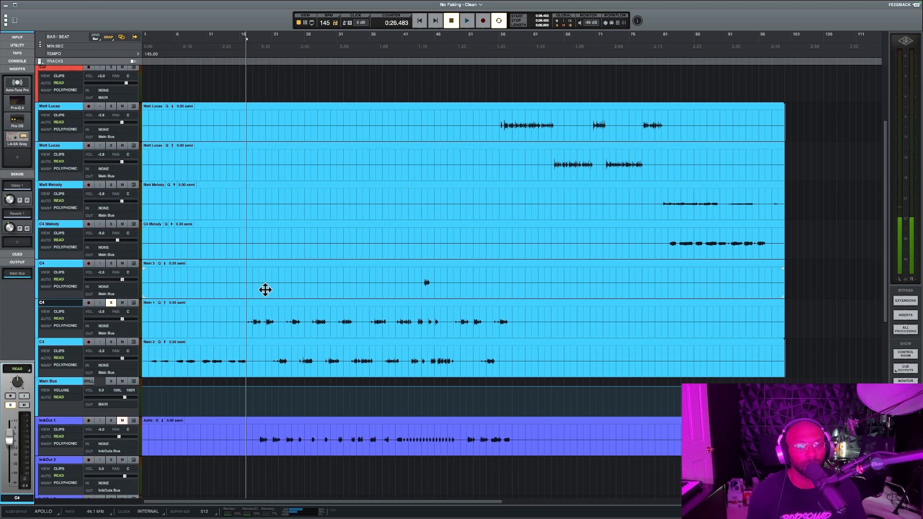
Step: Review the Auto-Tune Pro settings on the Main 1 C4 track and close the plug-in
{"action": "mouse_move", "coordinate": [25, 117]}
{"action": "mouse_move", "coordinate": [20, 84]}
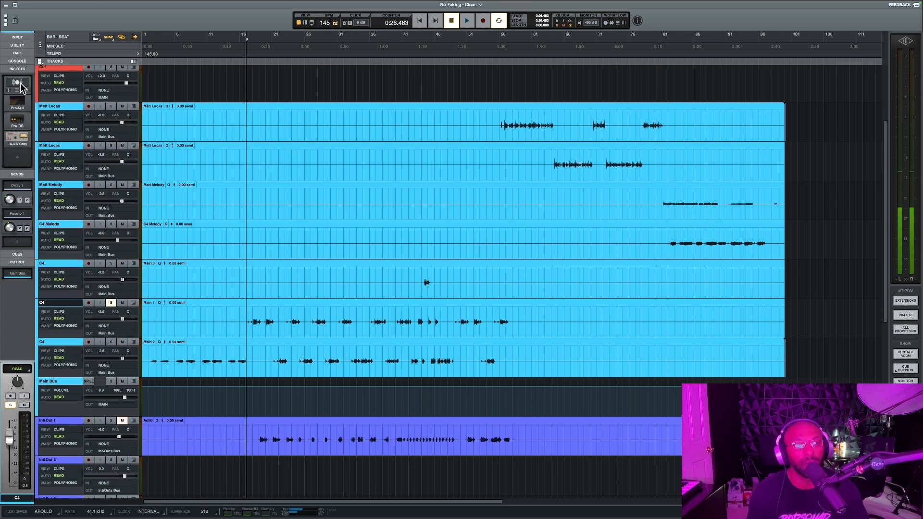
{"action": "left_click", "coordinate": [21, 85]}
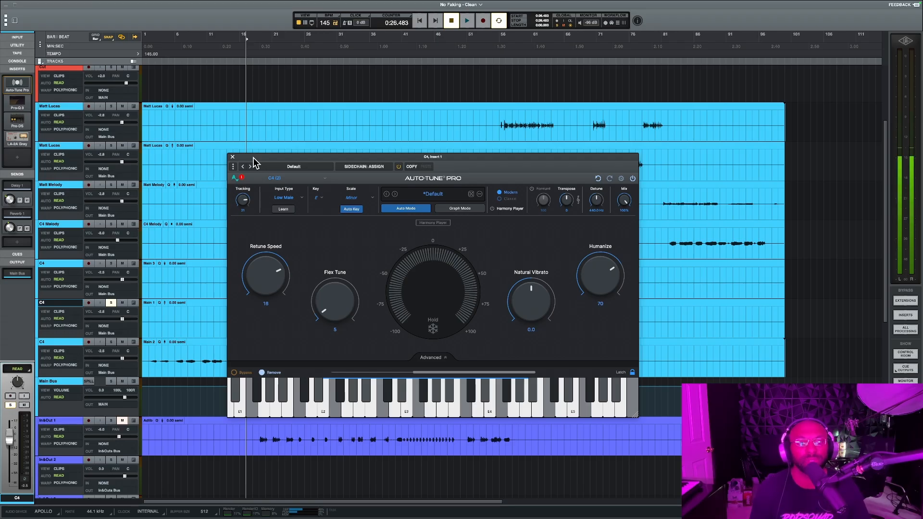
{"action": "left_click", "coordinate": [232, 157]}
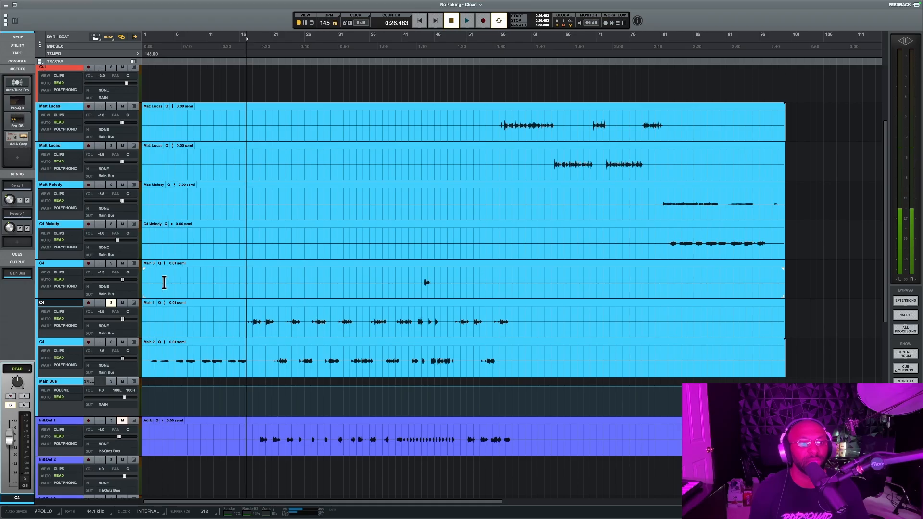
Step: Inspect the Pro-Q 3 curve of the Main 1 C4 track while playing the soloed vocal from bar 17
{"action": "left_click", "coordinate": [17, 102]}
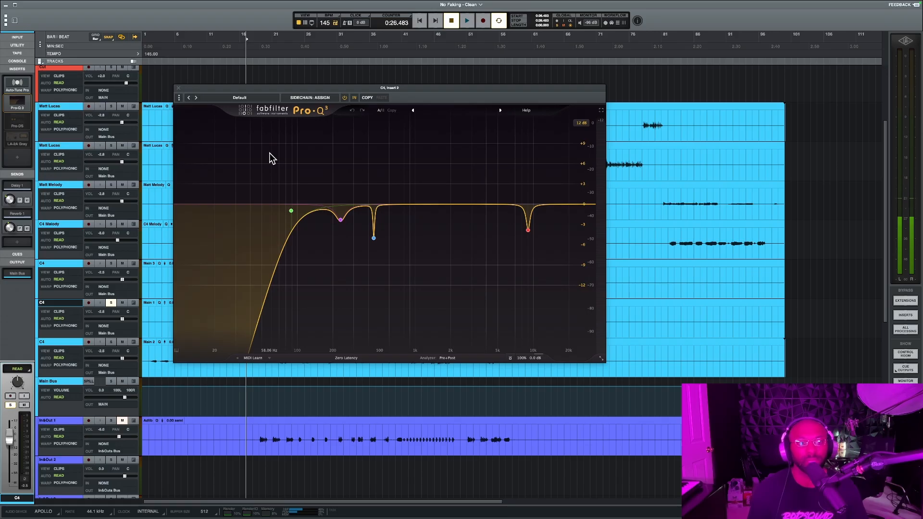
{"action": "key", "text": "space"}
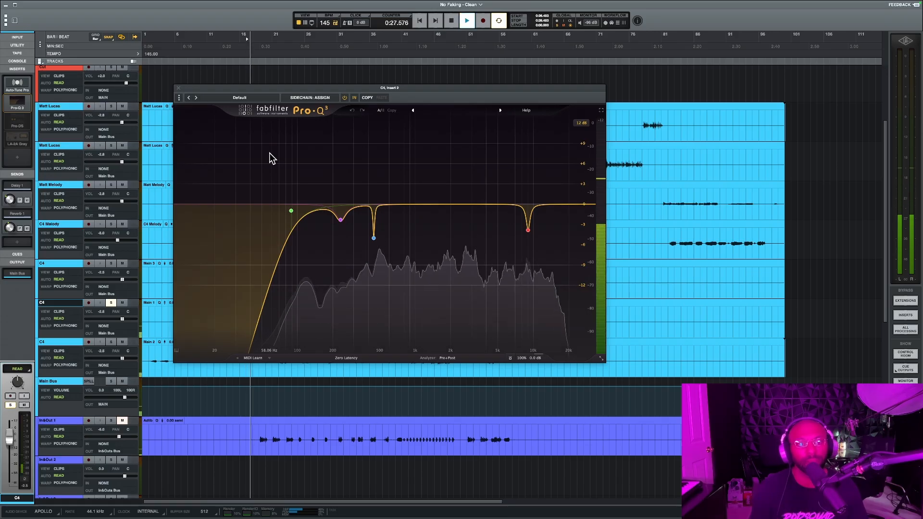
{"action": "key", "text": "space"}
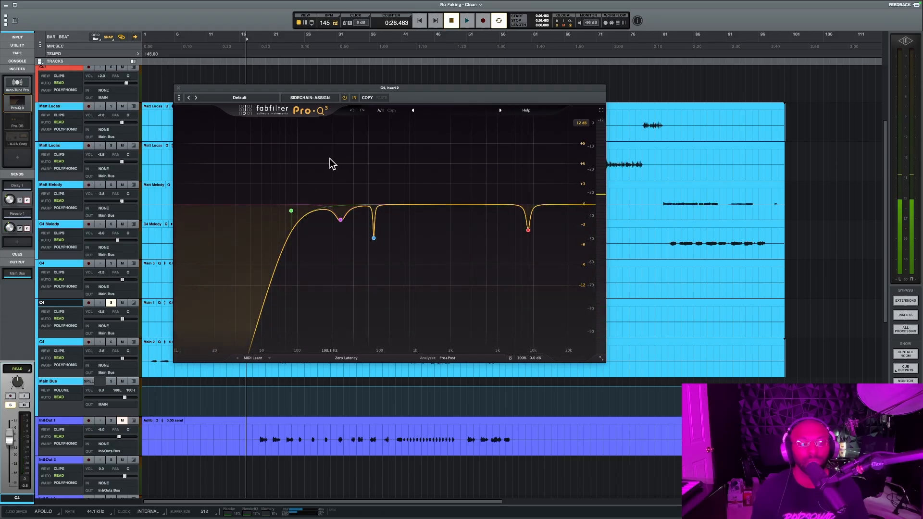
{"action": "key", "text": "space"}
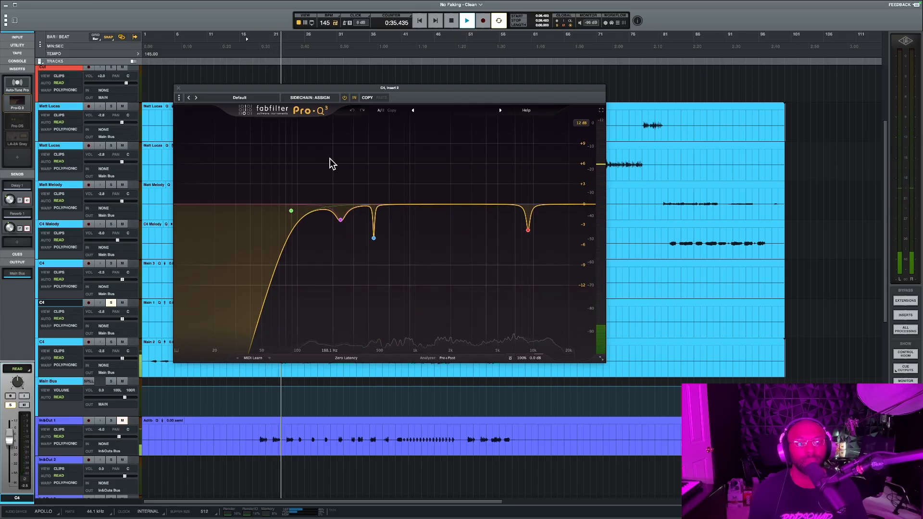
{"action": "left_click_drag", "start_coordinate": [276, 98], "coordinate": [448, 174]}
{"action": "key", "text": "space"}
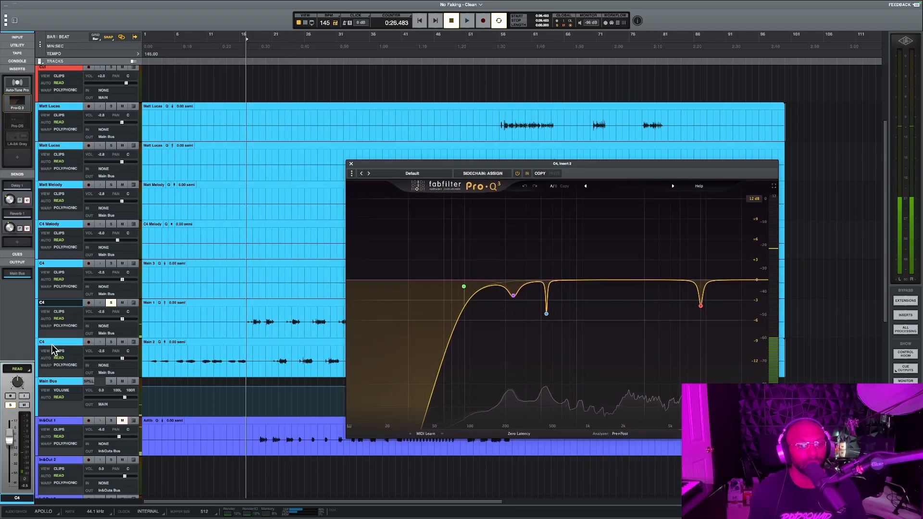
Step: Solo the Main 2 C4 track, bypass its Pro-DS and LA-2A Gray inserts, and play both soloed vocals
{"action": "left_click", "coordinate": [110, 350]}
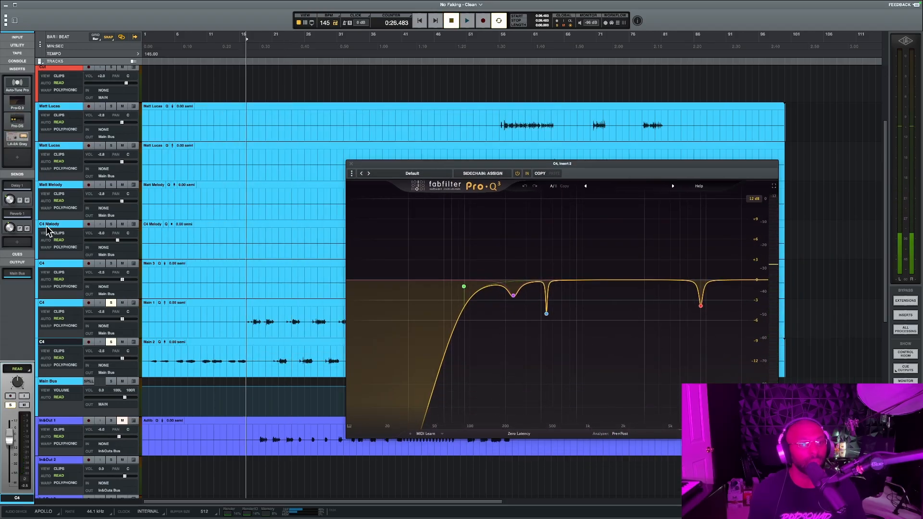
{"action": "left_click", "coordinate": [24, 126]}
{"action": "left_click", "coordinate": [25, 144]}
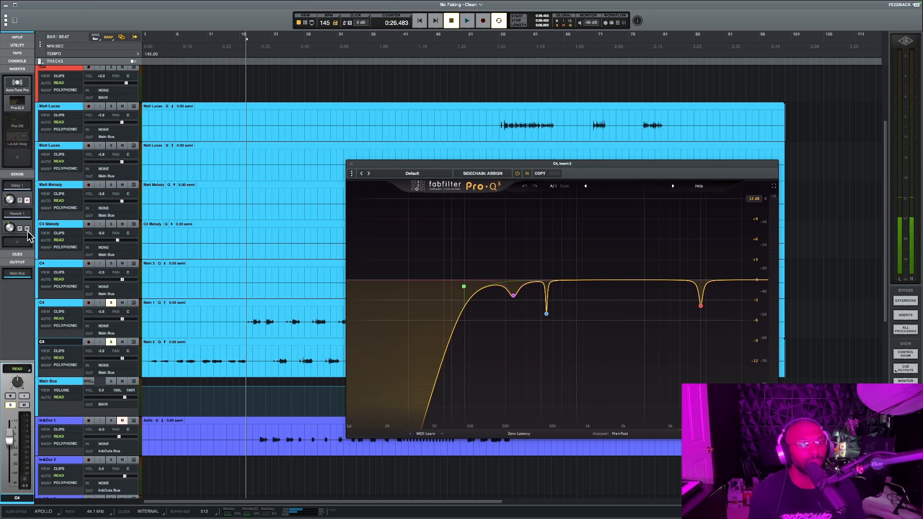
{"action": "key", "text": "space"}
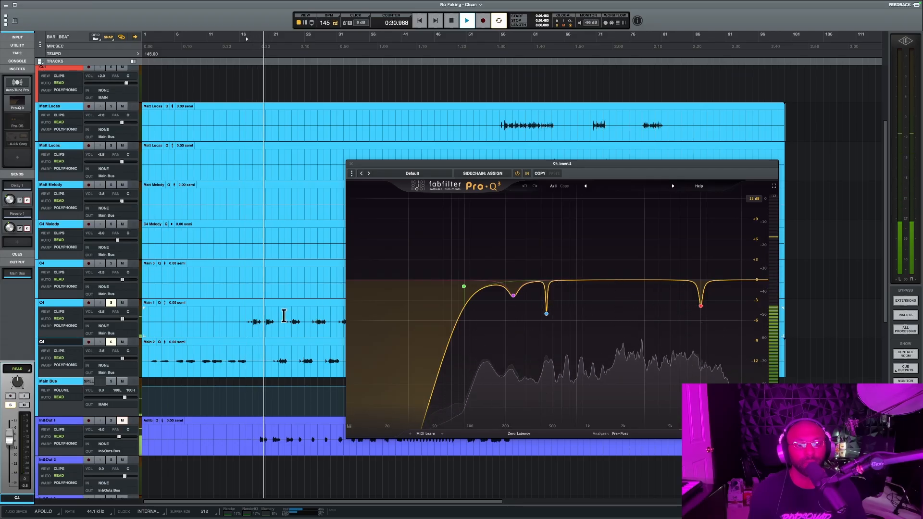
Step: Place the Pro-Q 3 windows of the Main 1 and Main 2 C4 tracks side by side and compare them during playback
{"action": "left_click_drag", "start_coordinate": [428, 163], "coordinate": [422, 105]}
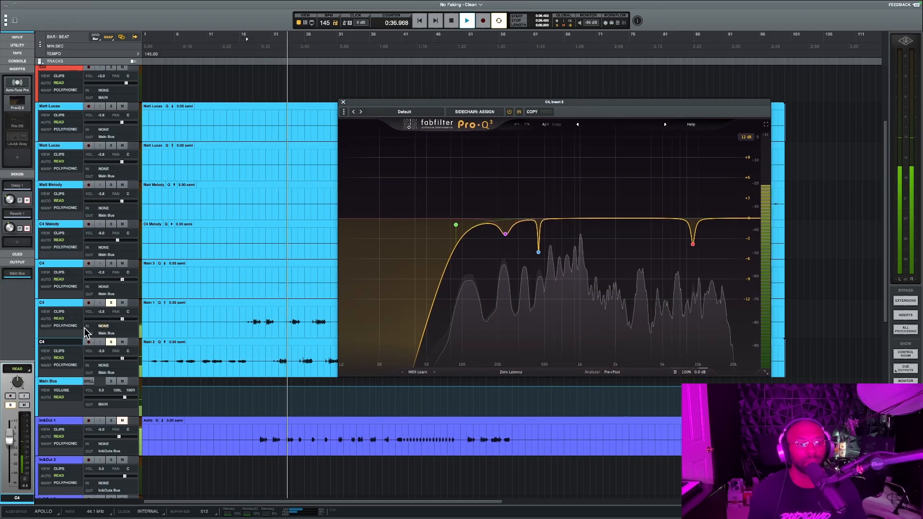
{"action": "left_click", "coordinate": [57, 306]}
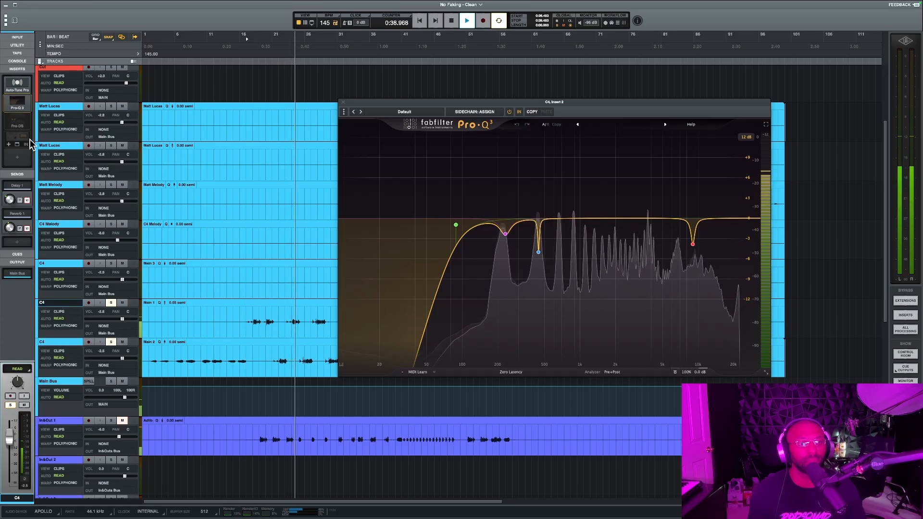
{"action": "left_click", "coordinate": [57, 345]}
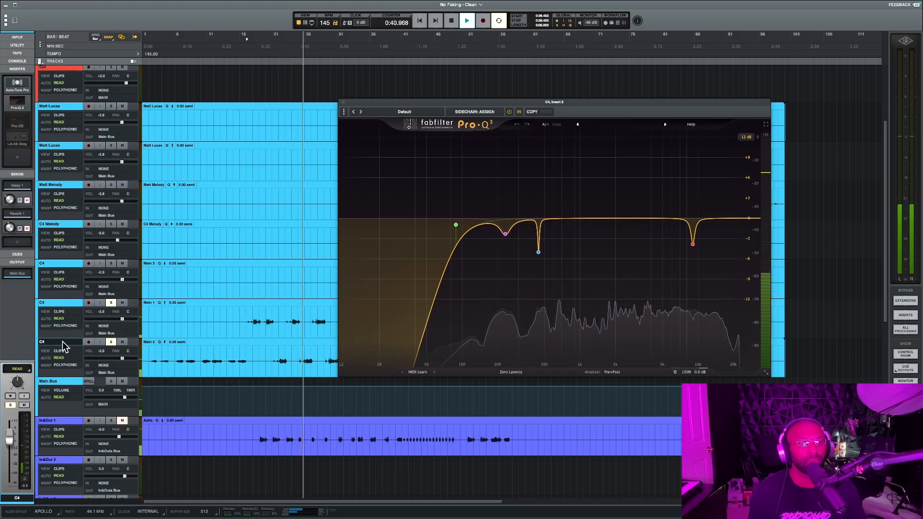
{"action": "left_click", "coordinate": [15, 105]}
{"action": "left_click_drag", "start_coordinate": [322, 109], "coordinate": [410, 280]}
{"action": "left_click_drag", "start_coordinate": [444, 106], "coordinate": [117, 50]}
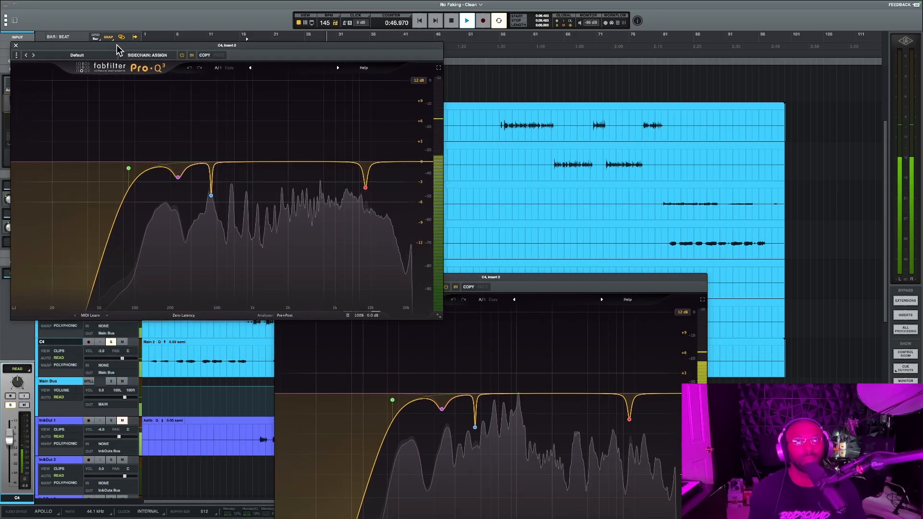
{"action": "left_click_drag", "start_coordinate": [521, 282], "coordinate": [695, 49]}
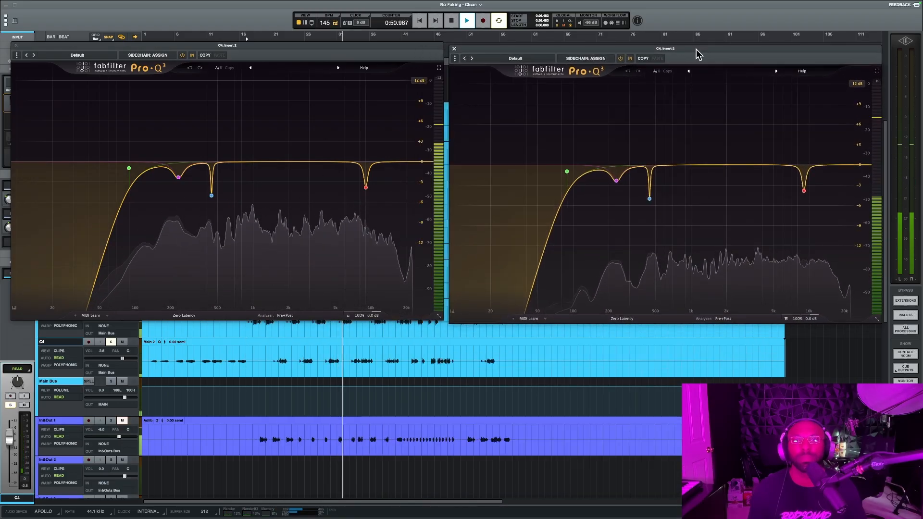
{"action": "left_click_drag", "start_coordinate": [428, 51], "coordinate": [431, 50]}
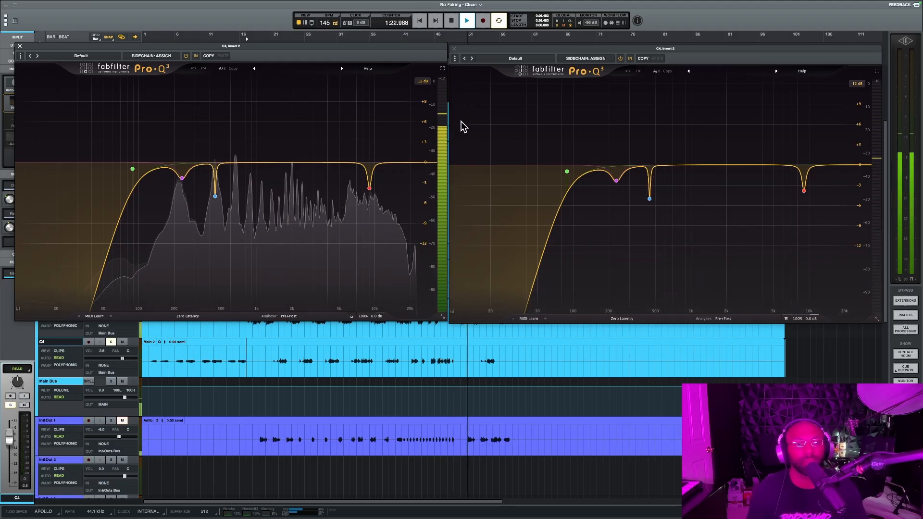
{"action": "key", "text": "space"}
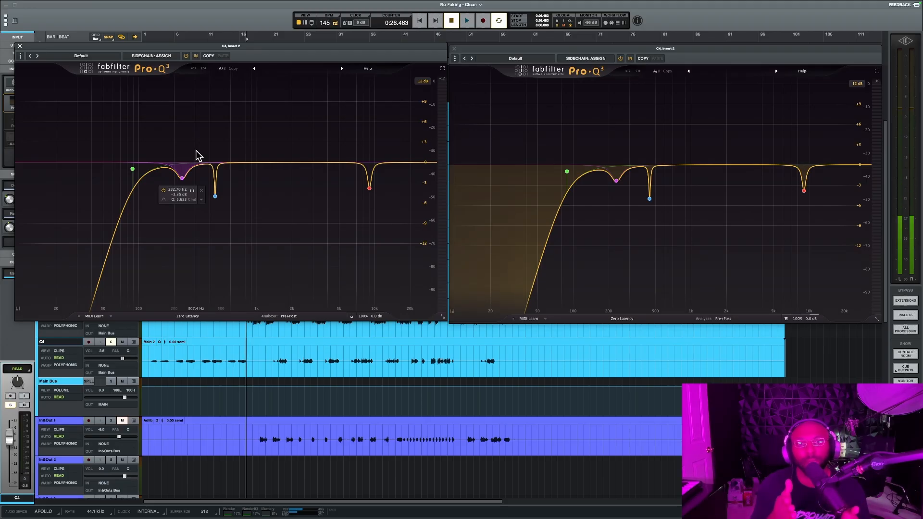
Step: Widen the narrow 444 Hz cut in the Main 1 Pro-Q 3 to a Q near 1.68 and narrow it back to about 23.32
{"action": "mouse_move", "coordinate": [214, 197]}
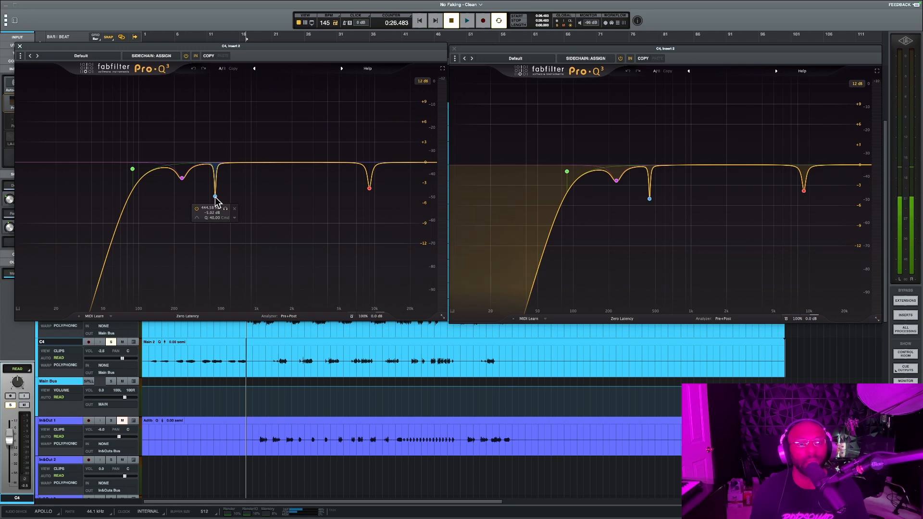
{"action": "scroll", "coordinate": [216, 200], "scroll_direction": "down", "scroll_amount": 10}
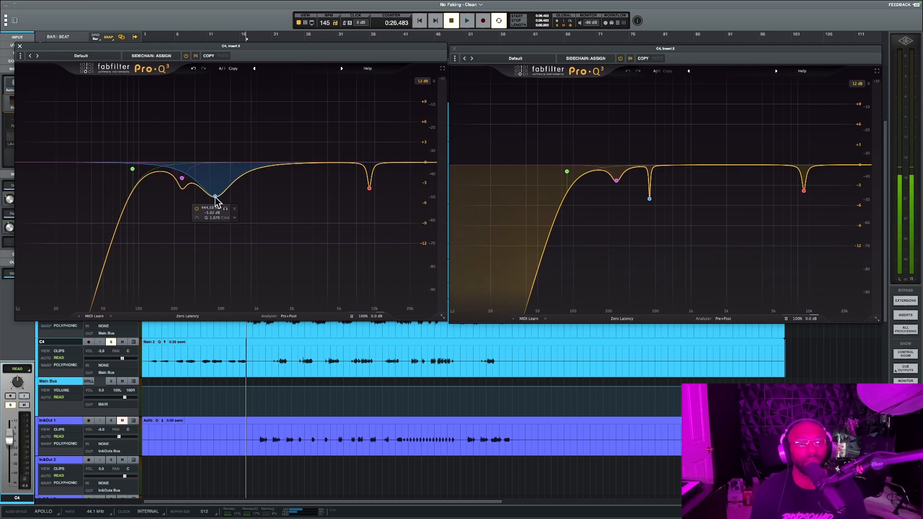
{"action": "scroll", "coordinate": [215, 200], "scroll_direction": "up", "scroll_amount": 10}
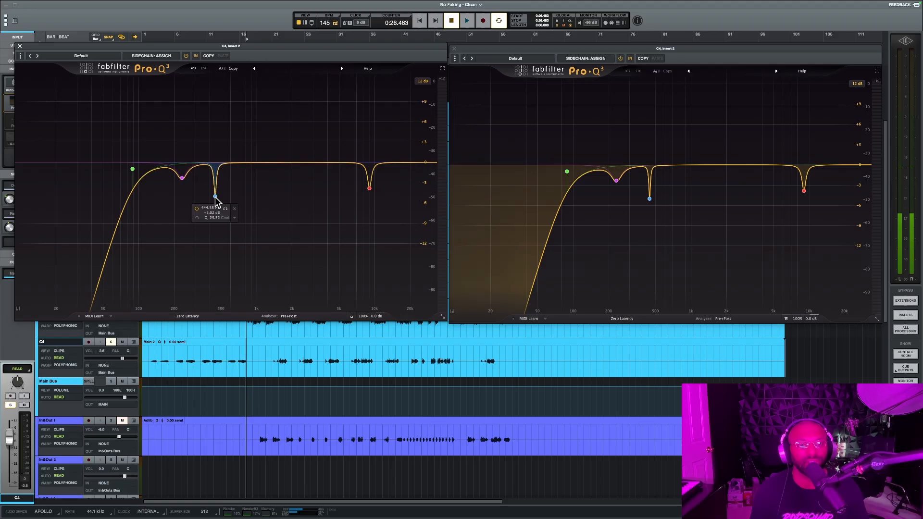
Step: Sweep the Main 1 Pro-Q 3's 444 Hz cut between wide and narrow shapes, finishing at a Q of 40
{"action": "scroll", "coordinate": [215, 200], "scroll_direction": "down", "scroll_amount": 6}
{"action": "scroll", "coordinate": [216, 199], "scroll_direction": "up", "scroll_amount": 6}
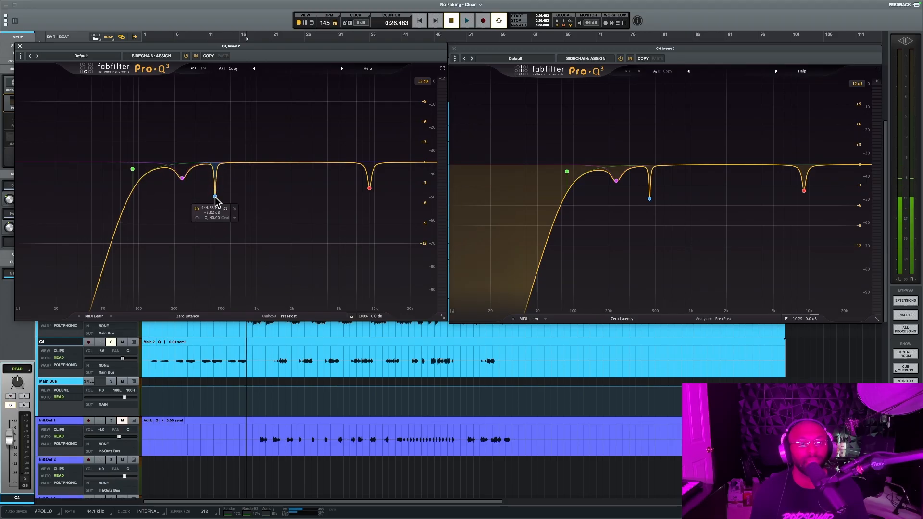
{"action": "scroll", "coordinate": [216, 200], "scroll_direction": "down", "scroll_amount": 6}
{"action": "scroll", "coordinate": [216, 200], "scroll_direction": "up", "scroll_amount": 5}
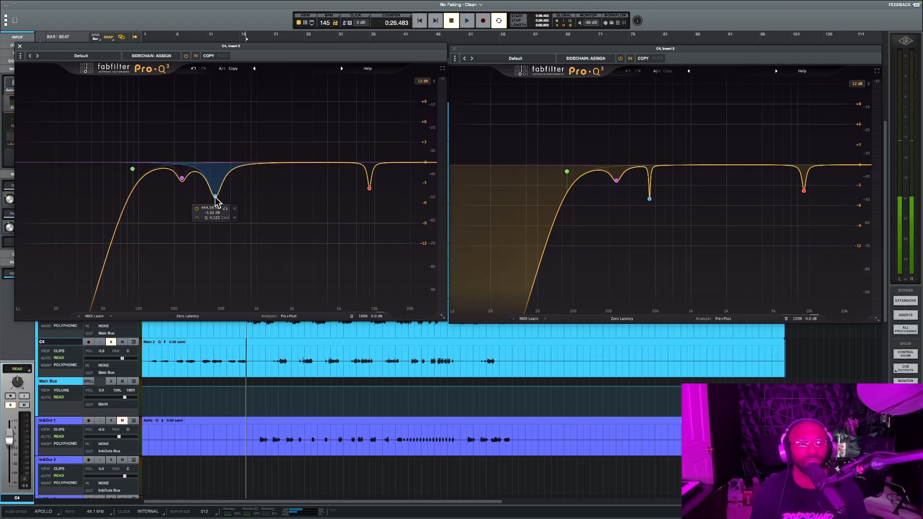
{"action": "scroll", "coordinate": [216, 200], "scroll_direction": "down", "scroll_amount": 7}
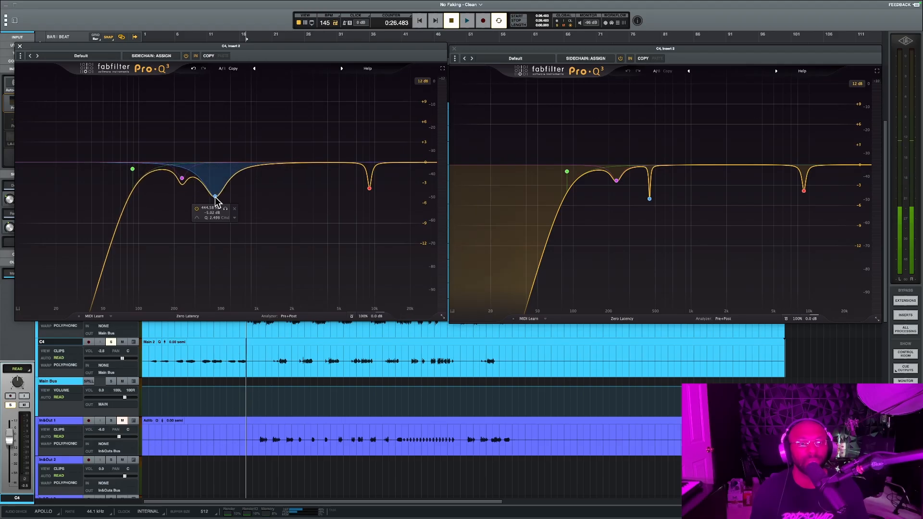
{"action": "scroll", "coordinate": [216, 200], "scroll_direction": "up", "scroll_amount": 3}
{"action": "scroll", "coordinate": [216, 200], "scroll_direction": "down", "scroll_amount": 6}
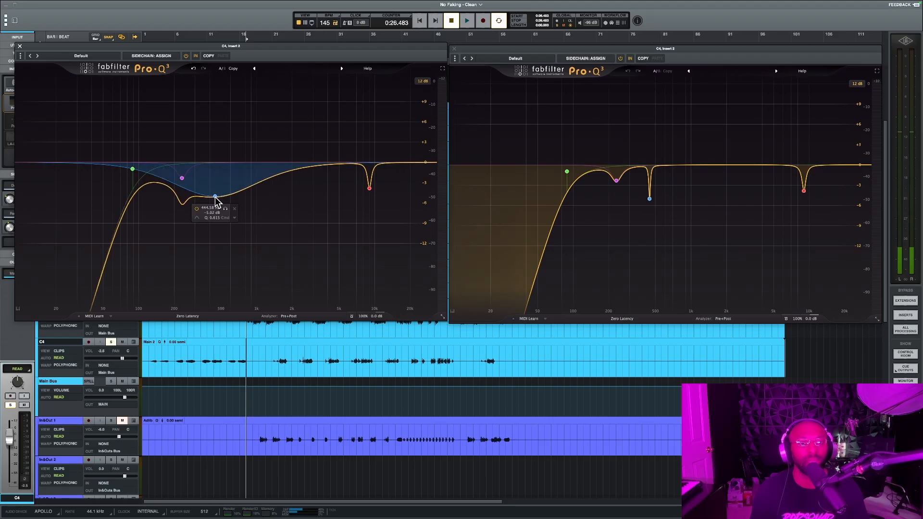
{"action": "scroll", "coordinate": [216, 200], "scroll_direction": "up", "scroll_amount": 8}
{"action": "scroll", "coordinate": [216, 200], "scroll_direction": "up", "scroll_amount": 2}
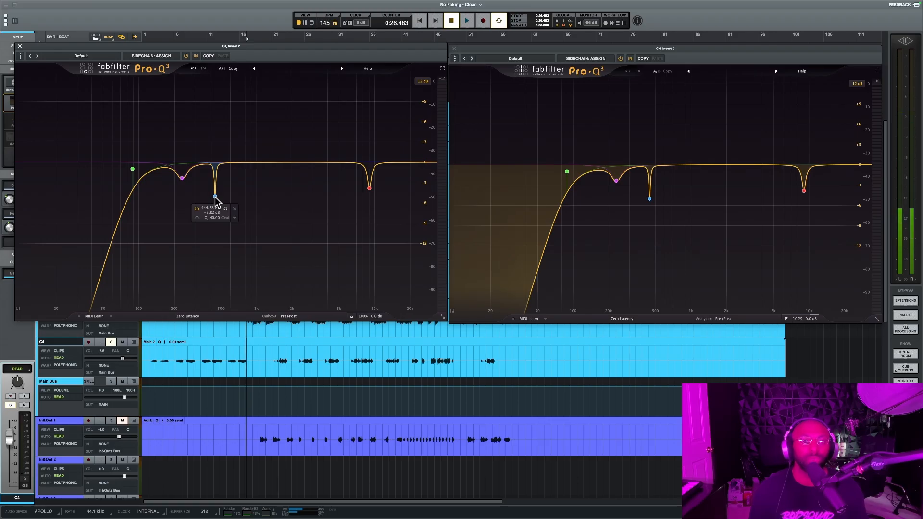
Step: Widen the 444 Hz cut to a Q of about 0.92, play the vocals, and narrow it to 40 while listening
{"action": "scroll", "coordinate": [215, 197], "scroll_direction": "down", "scroll_amount": 10}
{"action": "scroll", "coordinate": [215, 197], "scroll_direction": "down", "scroll_amount": 8}
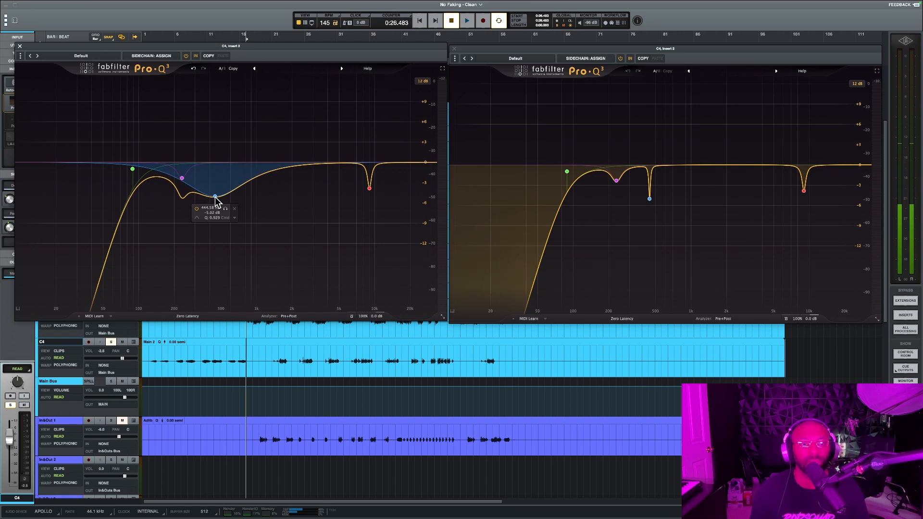
{"action": "key", "text": "space"}
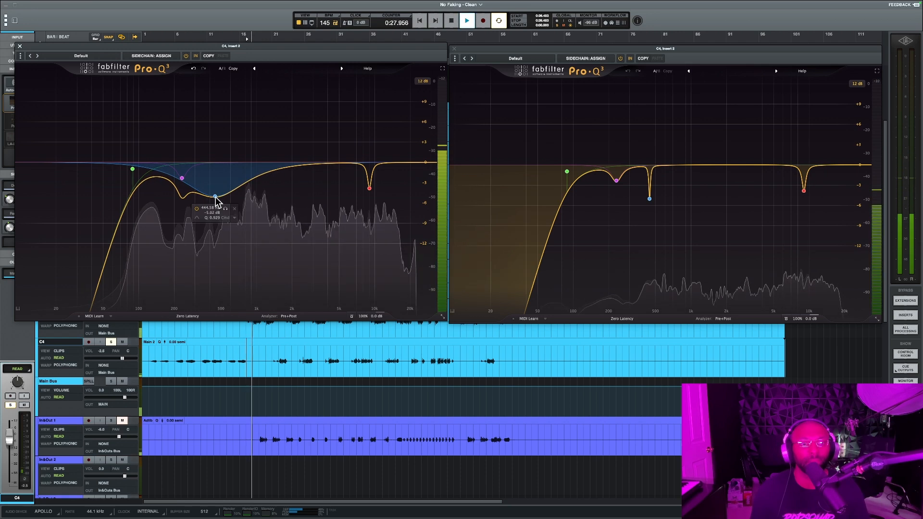
{"action": "scroll", "coordinate": [215, 197], "scroll_direction": "up", "scroll_amount": 15}
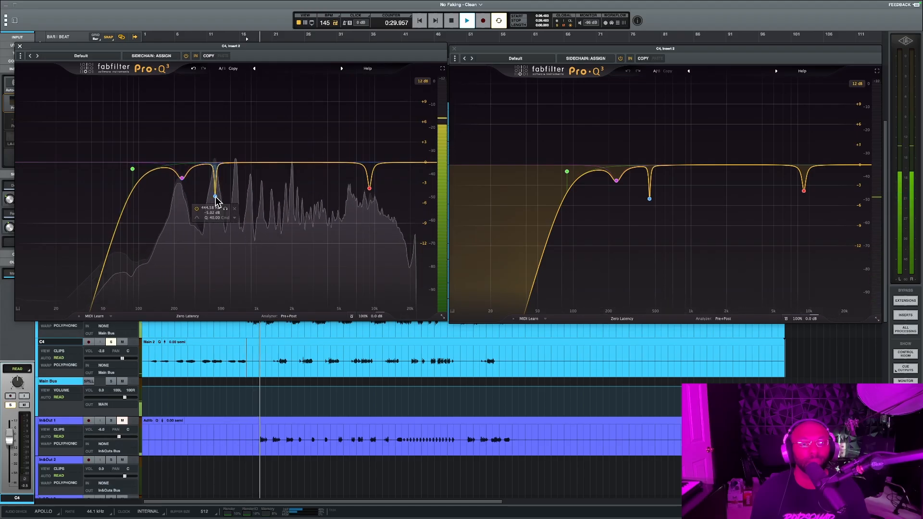
{"action": "key", "text": "space"}
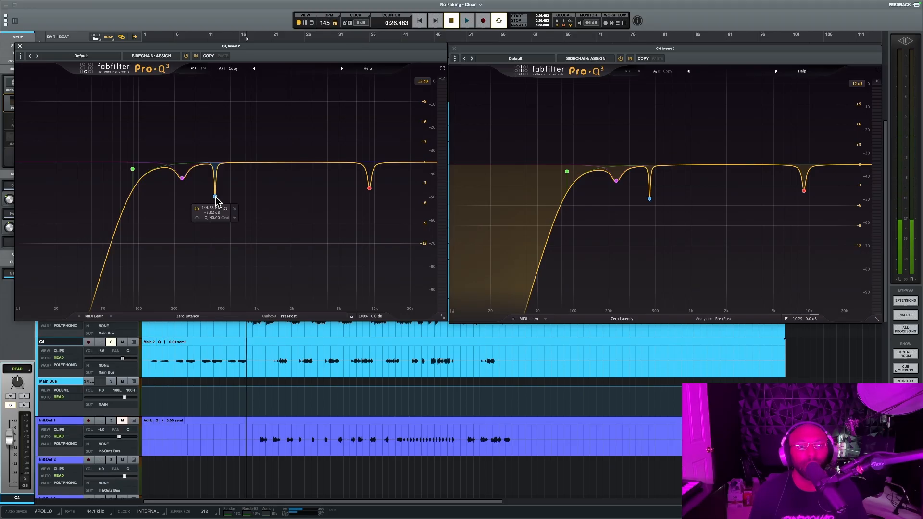
Step: Widen the 444 Hz cut to a Q of 0.025 and audition the soloed vocals with it
{"action": "scroll", "coordinate": [215, 198], "scroll_direction": "down", "scroll_amount": 15}
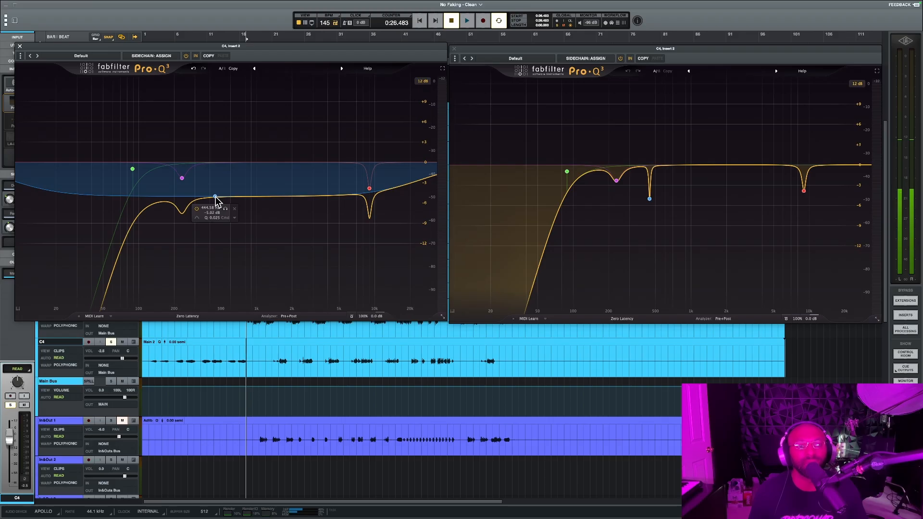
{"action": "key", "text": "space"}
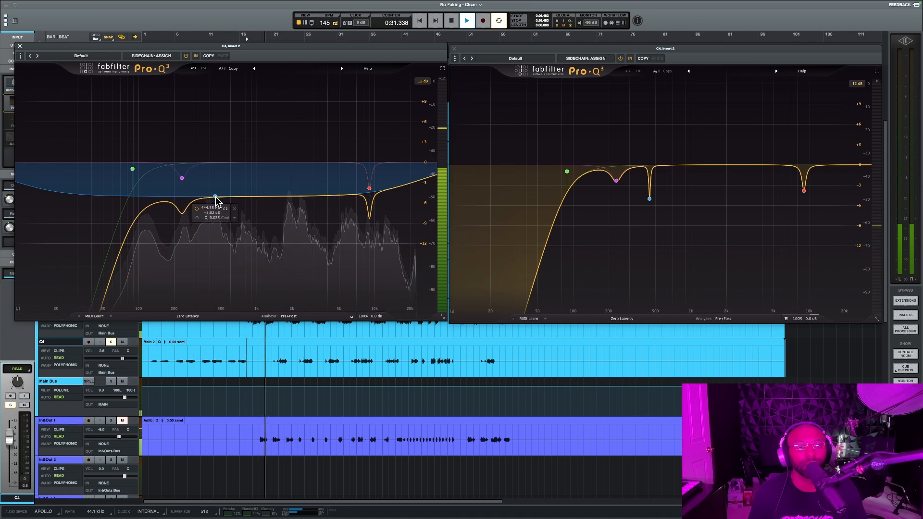
{"action": "key", "text": "space"}
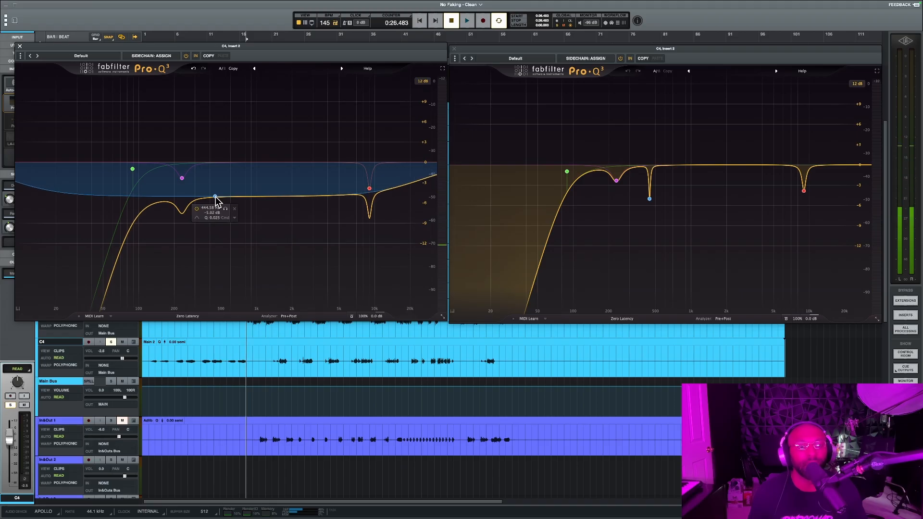
Step: Replay the soloed vocals while gradually narrowing the Main 1 track's 444 Hz cut to a Q of 40
{"action": "key", "text": "space"}
{"action": "scroll", "coordinate": [216, 200], "scroll_direction": "up", "scroll_amount": 2}
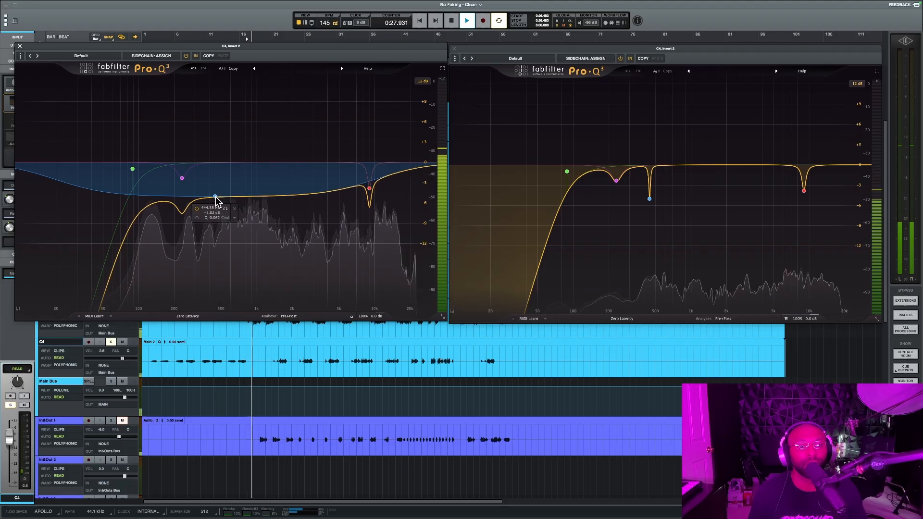
{"action": "scroll", "coordinate": [216, 200], "scroll_direction": "up", "scroll_amount": 5}
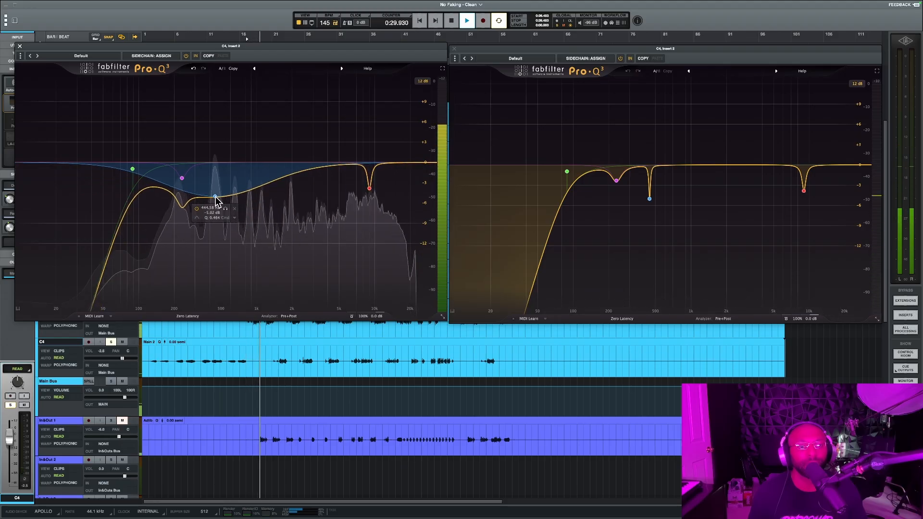
{"action": "scroll", "coordinate": [216, 200], "scroll_direction": "up", "scroll_amount": 5}
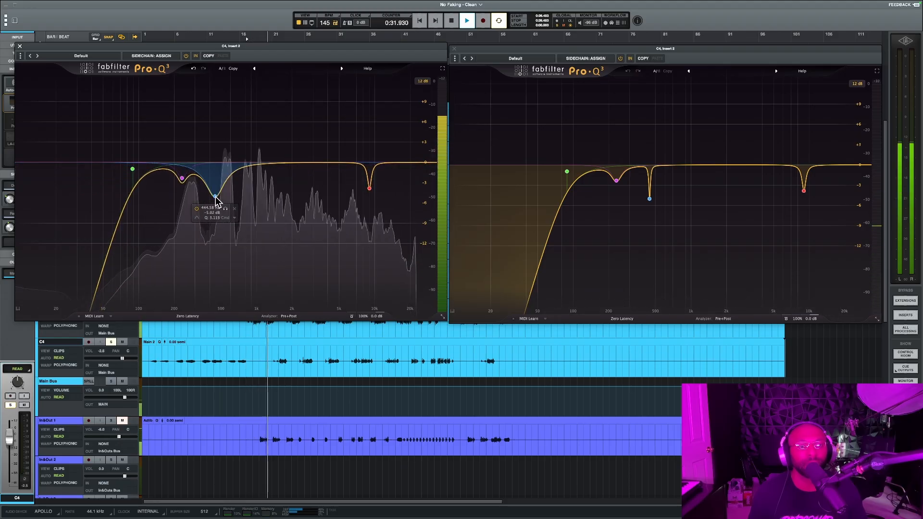
{"action": "scroll", "coordinate": [216, 200], "scroll_direction": "up", "scroll_amount": 5}
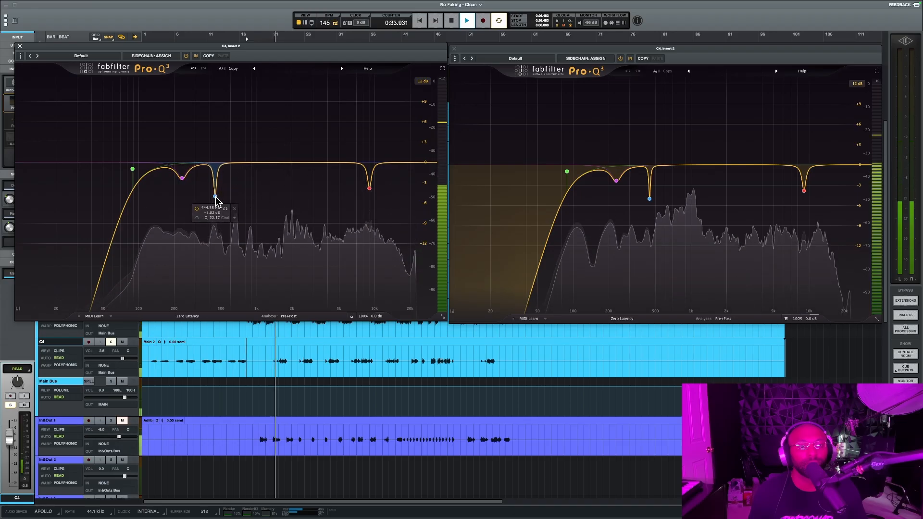
{"action": "scroll", "coordinate": [216, 199], "scroll_direction": "up", "scroll_amount": 3}
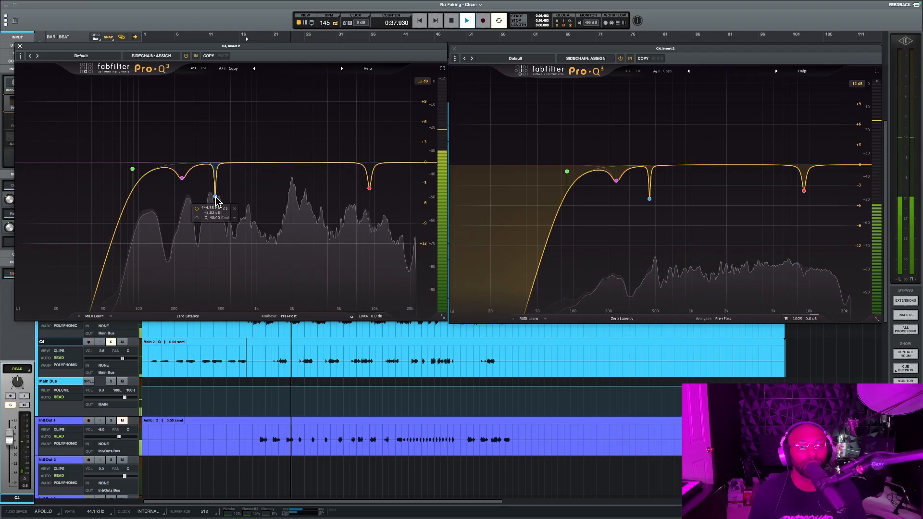
Step: Widen the 444 Hz cut to a Q of 0.025 during playback, narrow it back to 40, and stop playback
{"action": "scroll", "coordinate": [215, 200], "scroll_direction": "down", "scroll_amount": 10}
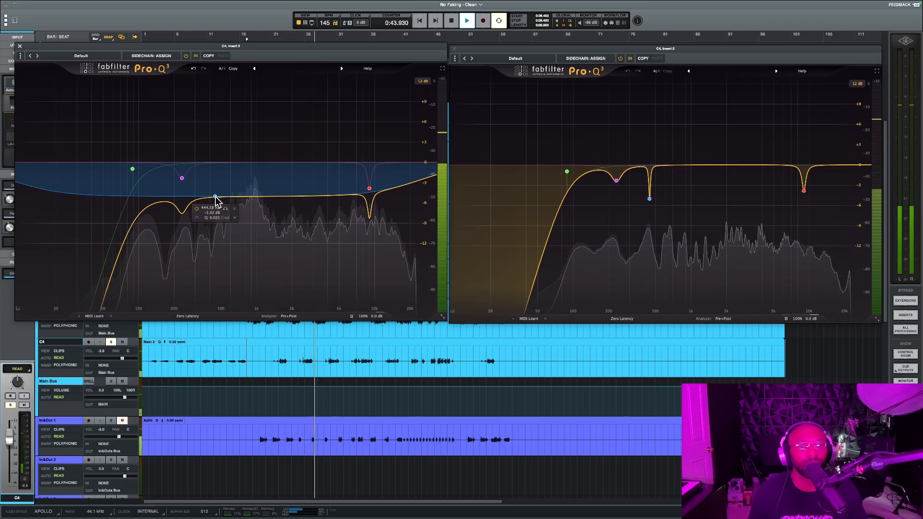
{"action": "scroll", "coordinate": [215, 200], "scroll_direction": "up", "scroll_amount": 7}
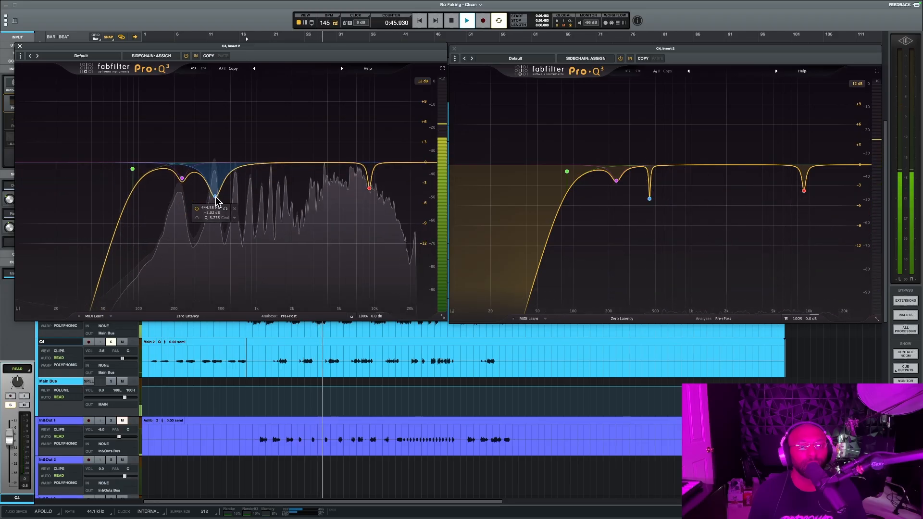
{"action": "scroll", "coordinate": [216, 200], "scroll_direction": "up", "scroll_amount": 4}
{"action": "key", "text": "space"}
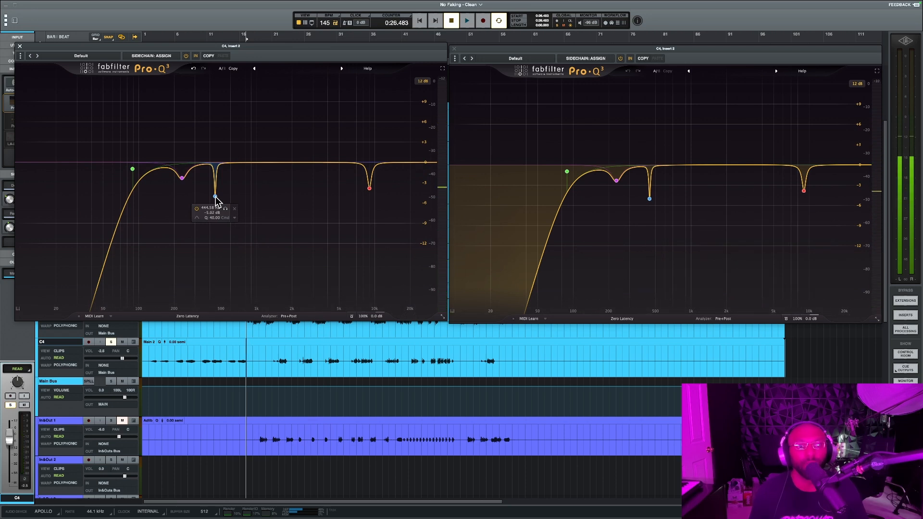
Step: Compare the soloed vocals from bar 17 with the 444 Hz cut at a Q of 0.025 and at 40
{"action": "scroll", "coordinate": [216, 200], "scroll_direction": "down", "scroll_amount": 8}
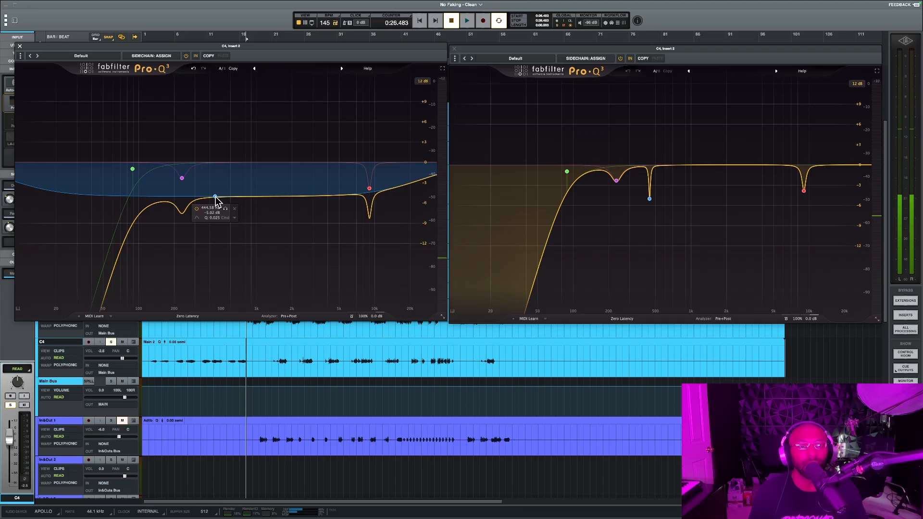
{"action": "key", "text": "space"}
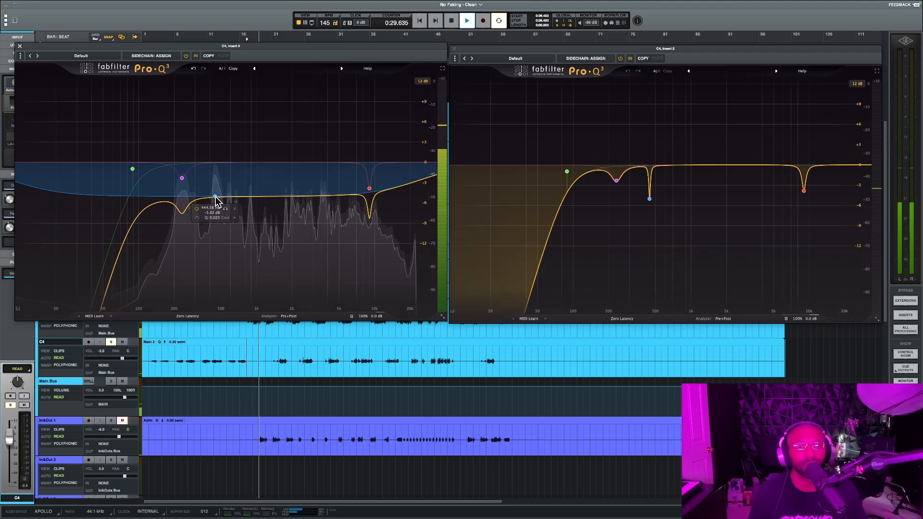
{"action": "key", "text": "space"}
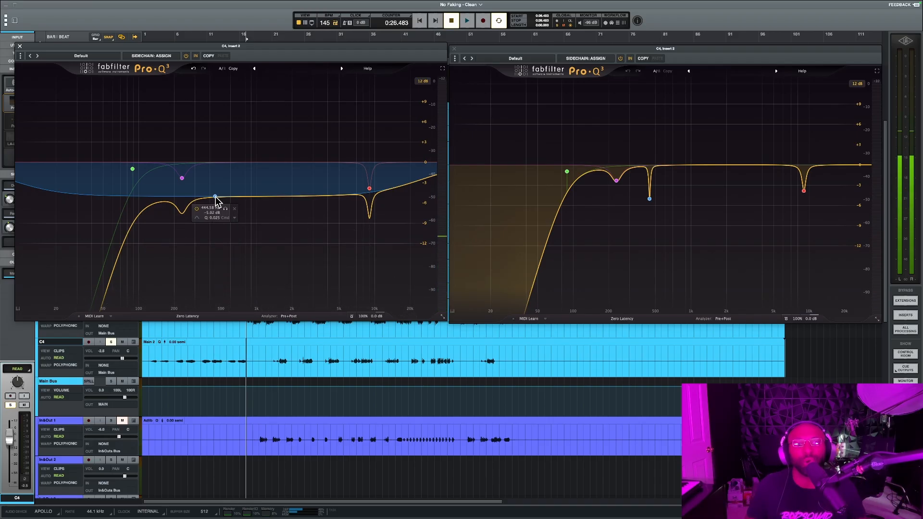
{"action": "key", "text": "m"}
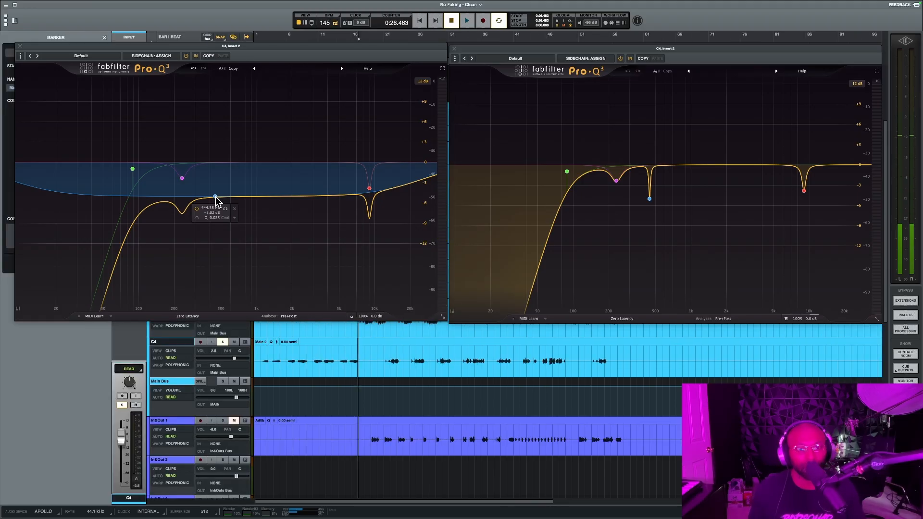
{"action": "scroll", "coordinate": [215, 200], "scroll_direction": "up", "scroll_amount": 10}
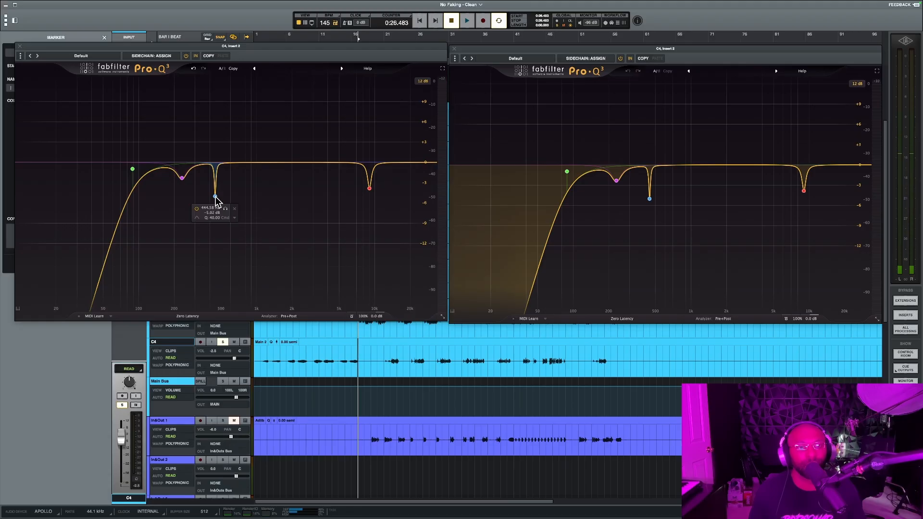
{"action": "key", "text": "space"}
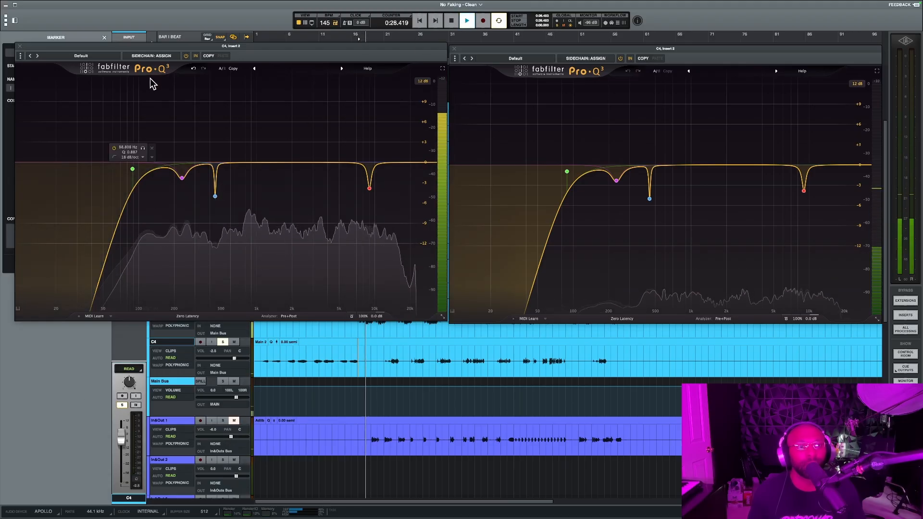
Step: Close the marker panel behind the Main 1 Pro-Q 3 window, reposition the window near the Main 2 one, and stop playback
{"action": "left_click_drag", "start_coordinate": [136, 52], "coordinate": [190, 137]}
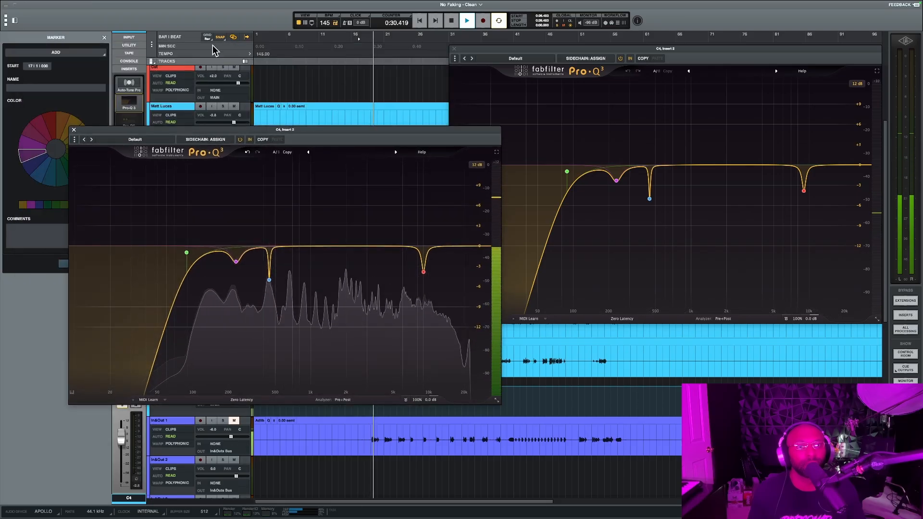
{"action": "left_click", "coordinate": [105, 38]}
{"action": "left_click", "coordinate": [107, 37]}
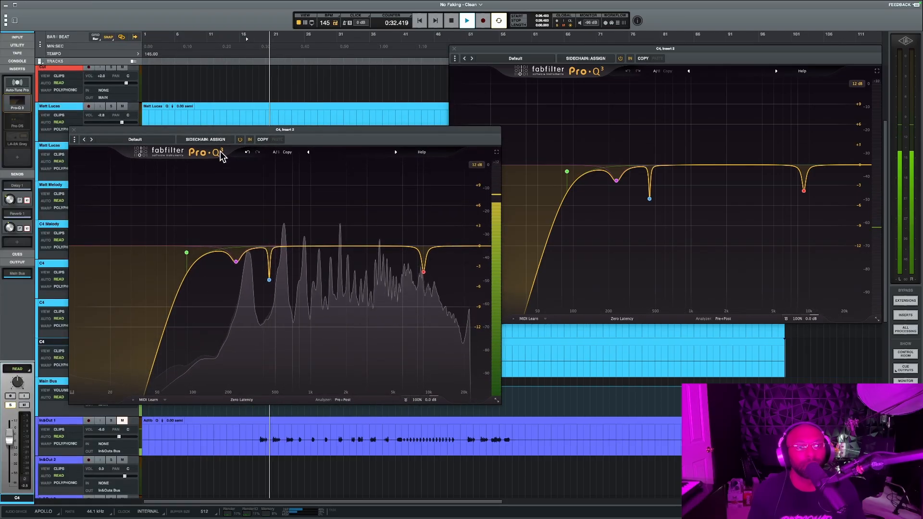
{"action": "left_click_drag", "start_coordinate": [215, 130], "coordinate": [175, 73]}
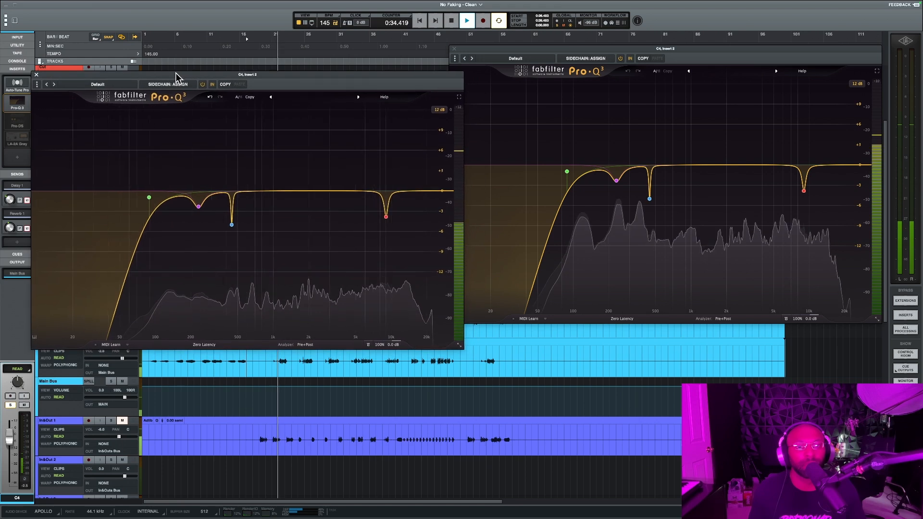
{"action": "key", "text": "space"}
Step: Select the 444 Hz cut, widen it to a Q of 0.025, and narrow it back to 40 during playback
{"action": "mouse_move", "coordinate": [230, 224]}
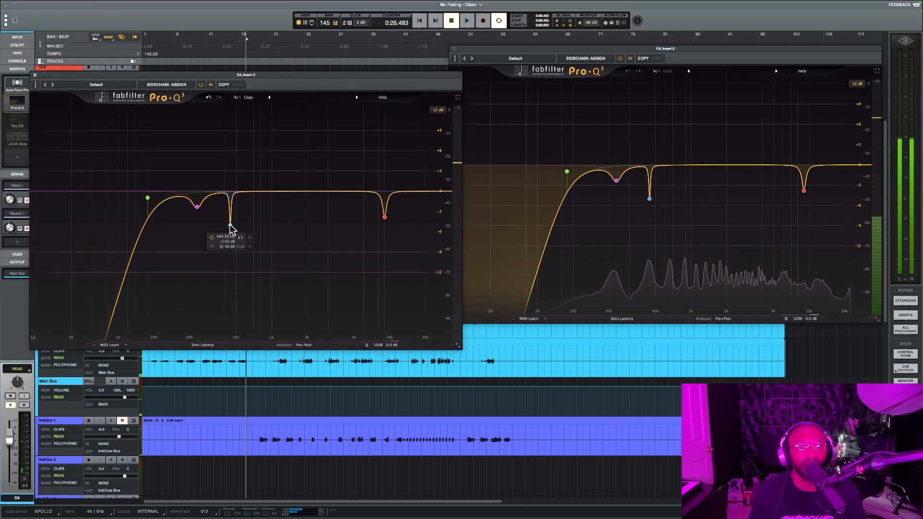
{"action": "left_click", "coordinate": [230, 224]}
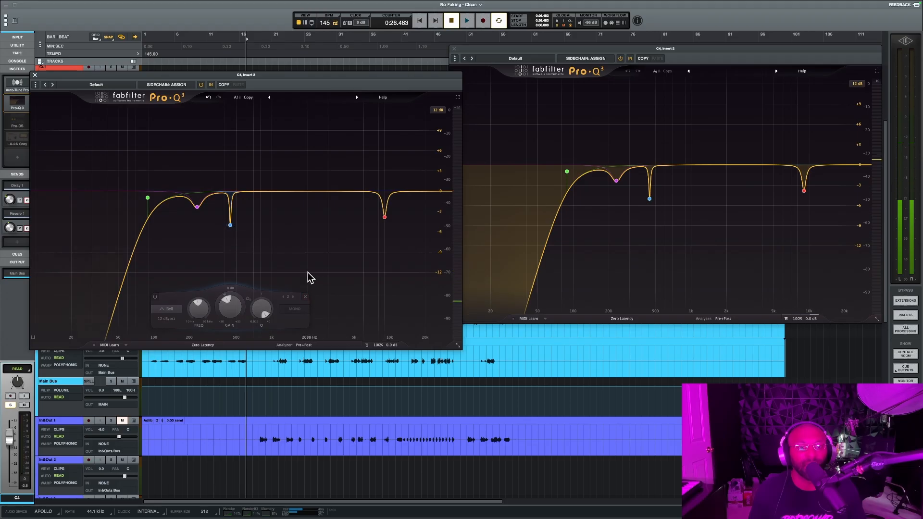
{"action": "scroll", "coordinate": [230, 226], "scroll_direction": "down", "scroll_amount": 15}
{"action": "key", "text": "space"}
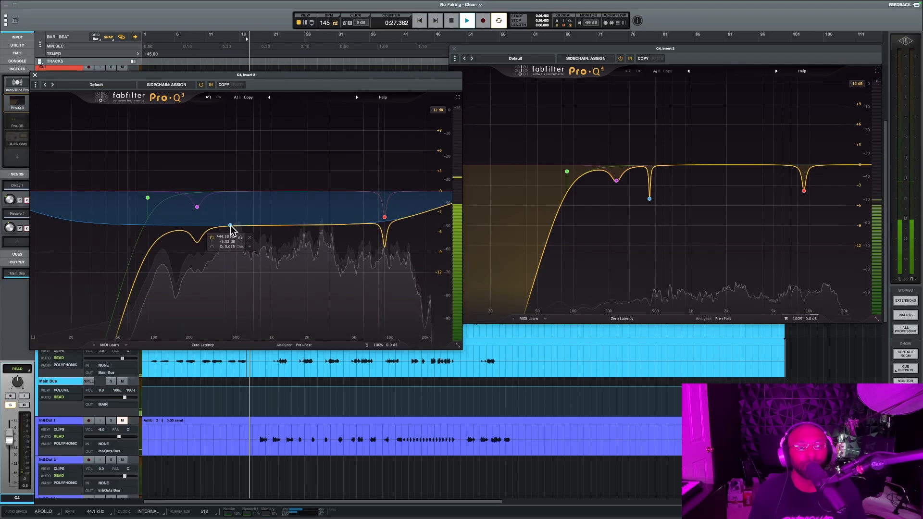
{"action": "scroll", "coordinate": [230, 226], "scroll_direction": "up", "scroll_amount": 10}
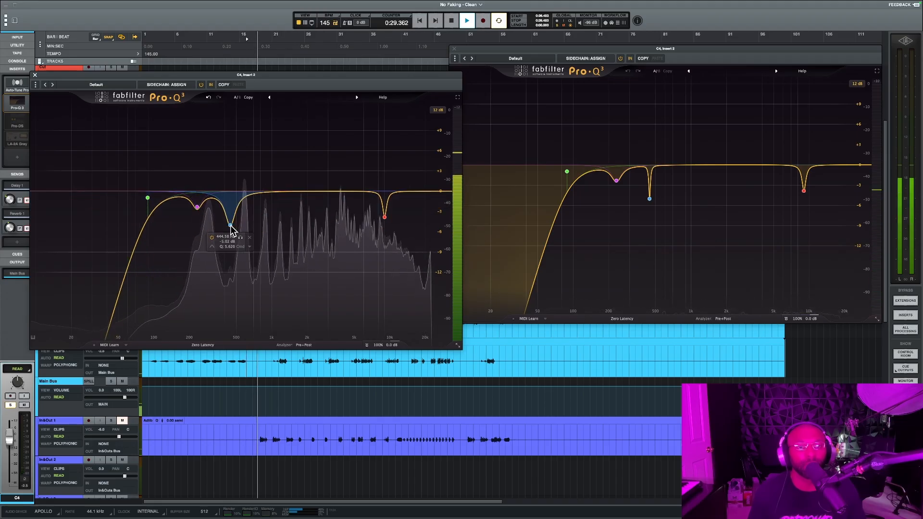
{"action": "scroll", "coordinate": [230, 225], "scroll_direction": "up", "scroll_amount": 5}
{"action": "key", "text": "space"}
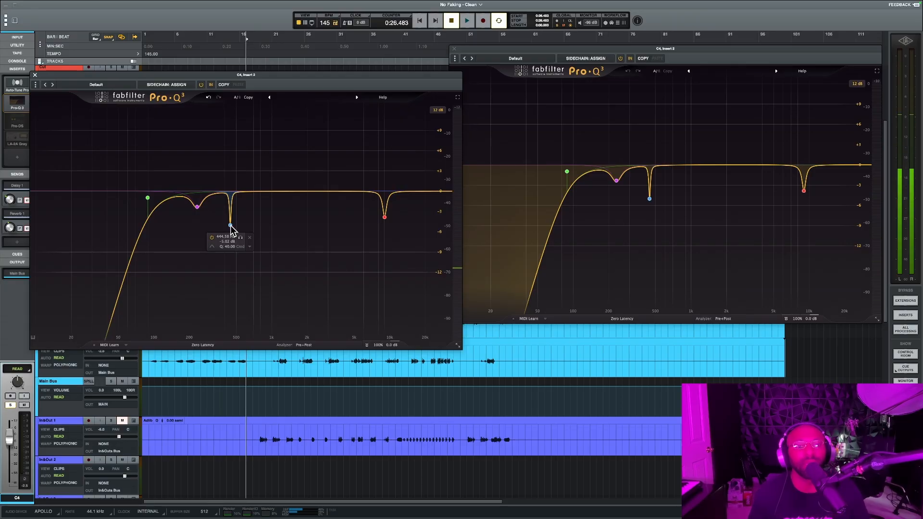
{"action": "mouse_move", "coordinate": [197, 207]}
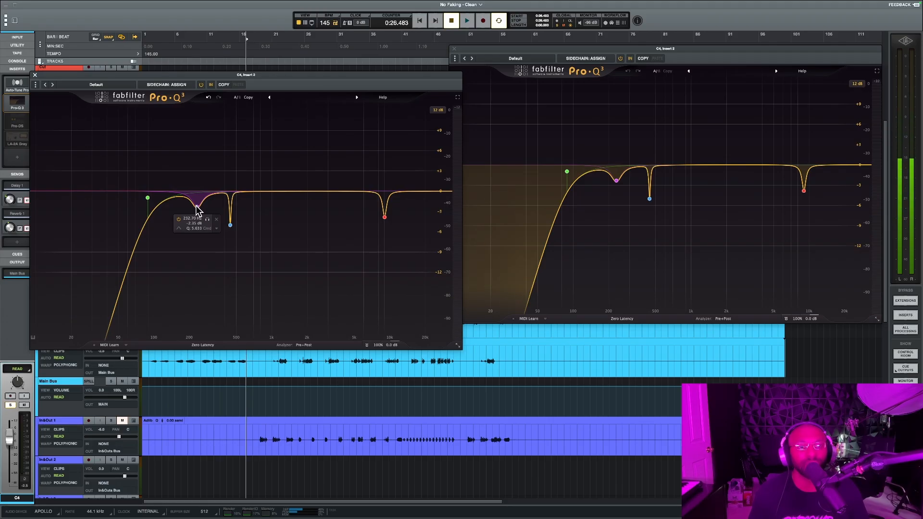
Step: Play the soloed vocals from bar 17 with the 444 Hz cut at a Q of 40, and stop playback
{"action": "mouse_move", "coordinate": [231, 202]}
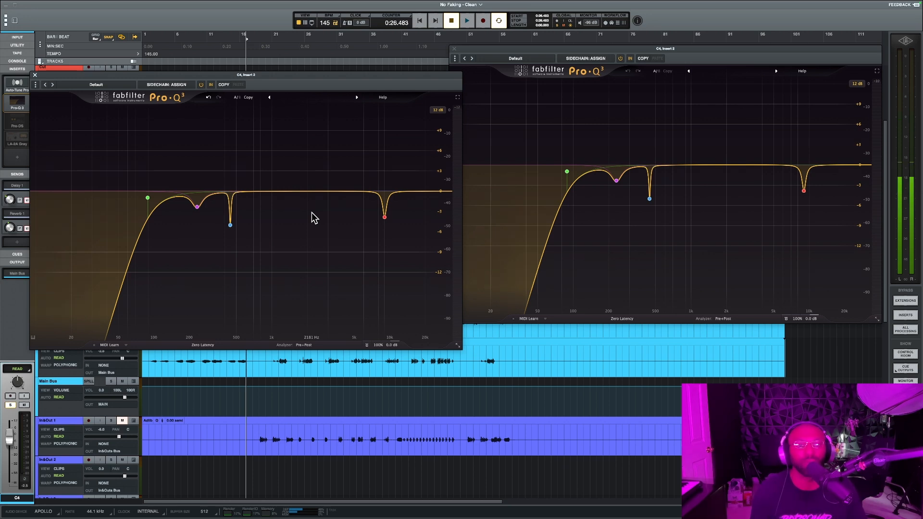
{"action": "key", "text": "space"}
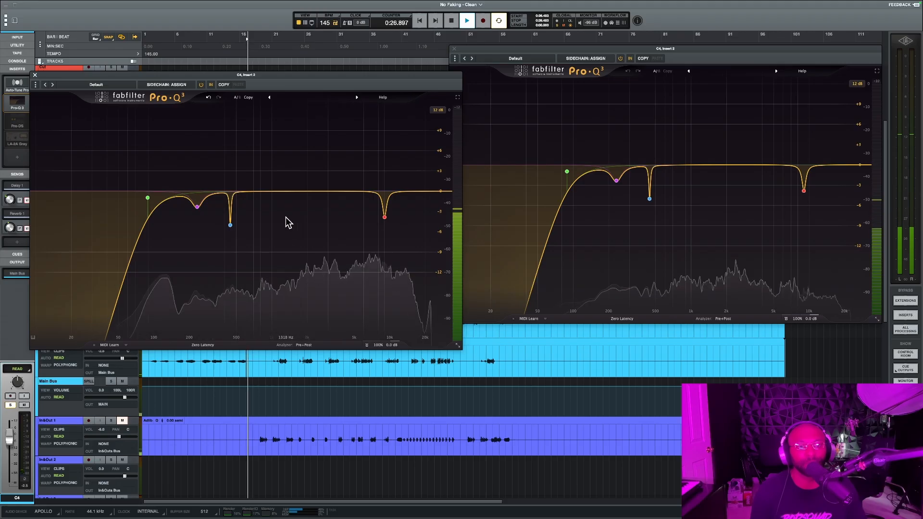
{"action": "mouse_move", "coordinate": [243, 222]}
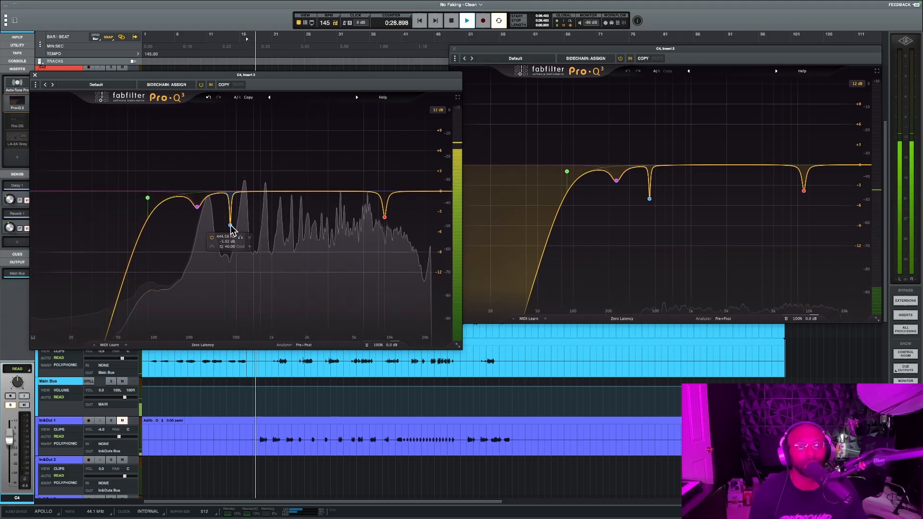
{"action": "key", "text": "space"}
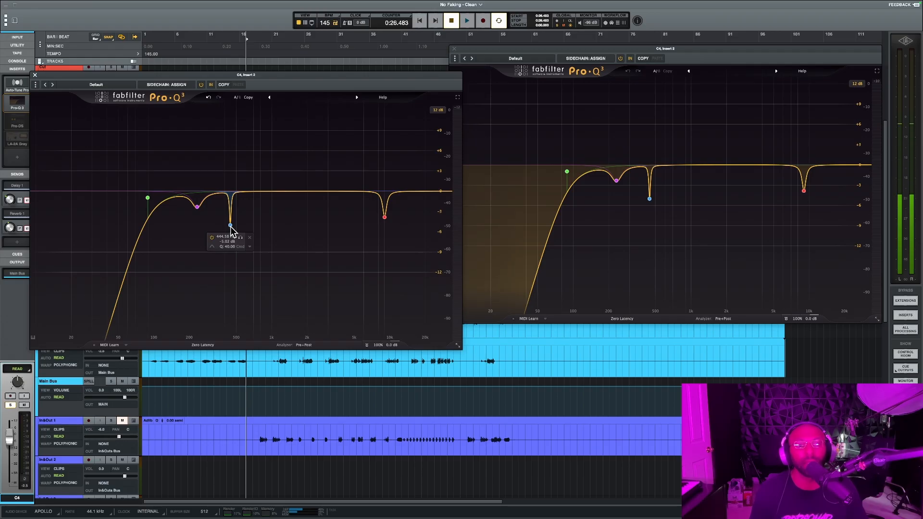
Step: Audition the soloed vocals with the 444 Hz cut widened, restore its Q to 40, and play them again for comparison
{"action": "scroll", "coordinate": [231, 229], "scroll_direction": "down", "scroll_amount": 10}
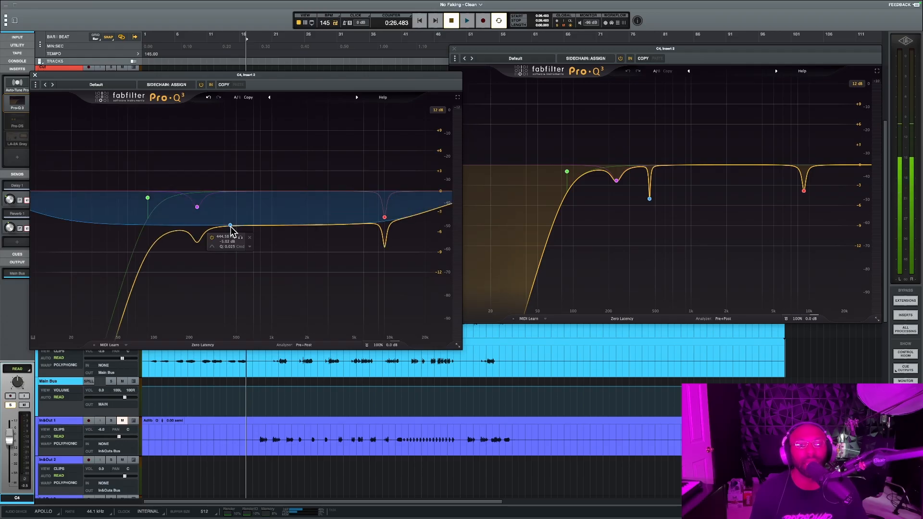
{"action": "scroll", "coordinate": [230, 227], "scroll_direction": "up", "scroll_amount": 4}
{"action": "key", "text": "space"}
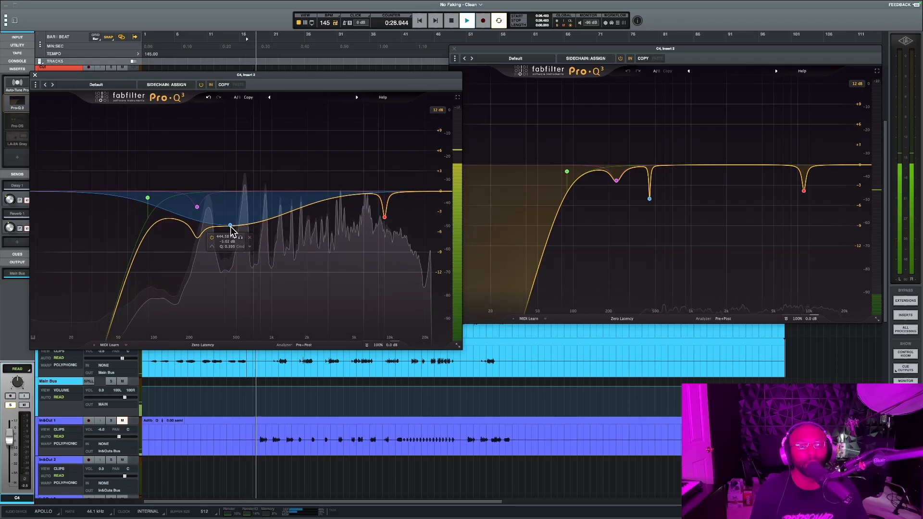
{"action": "key", "text": "space"}
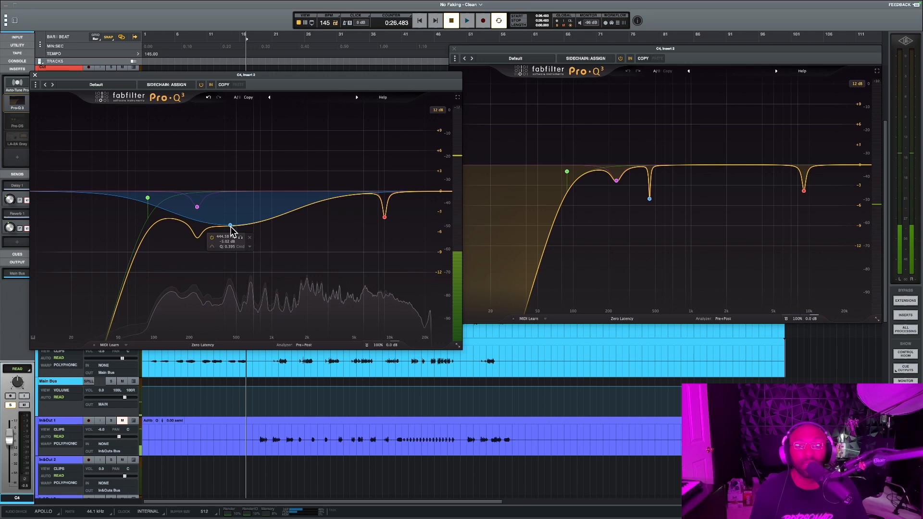
{"action": "scroll", "coordinate": [230, 227], "scroll_direction": "up", "scroll_amount": 10}
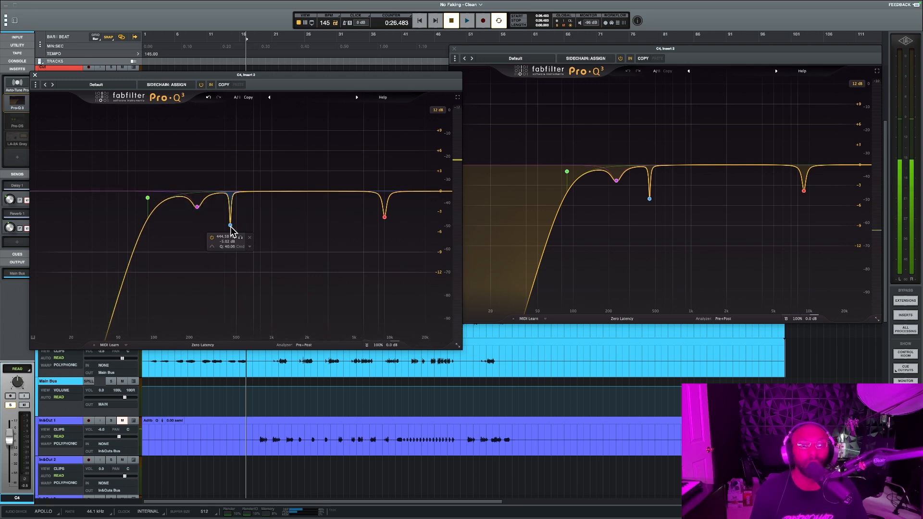
{"action": "key", "text": "space"}
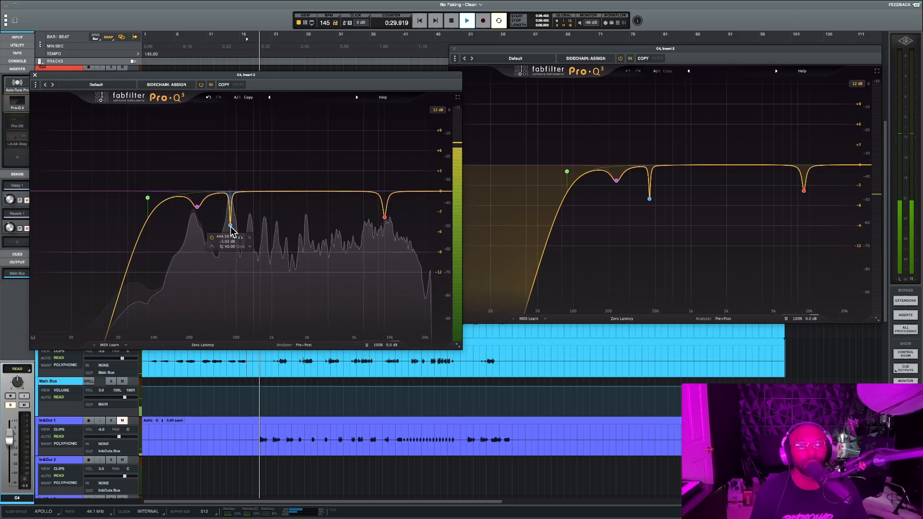
{"action": "key", "text": "space"}
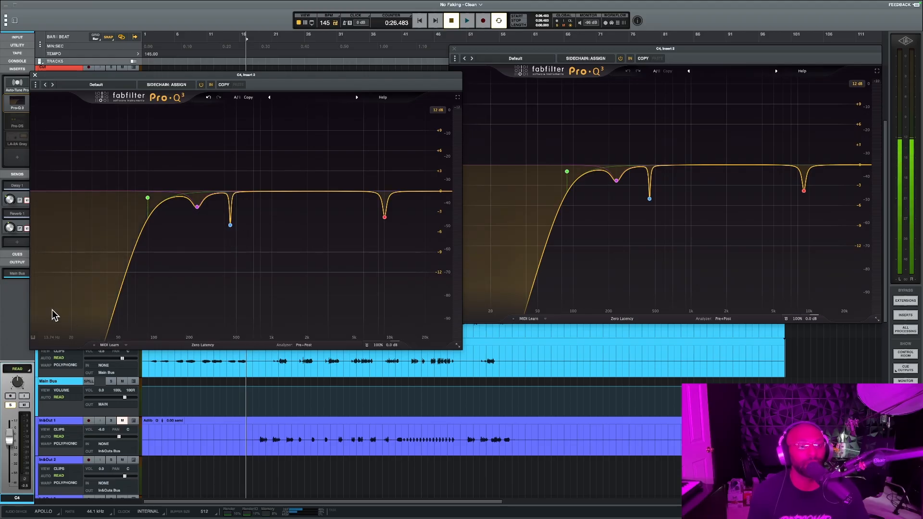
Step: Add a high cut at about 21 kHz to the Main 1 Pro-Q 3, steepen it to 36 dB/oct, and delete it
{"action": "mouse_move", "coordinate": [146, 202]}
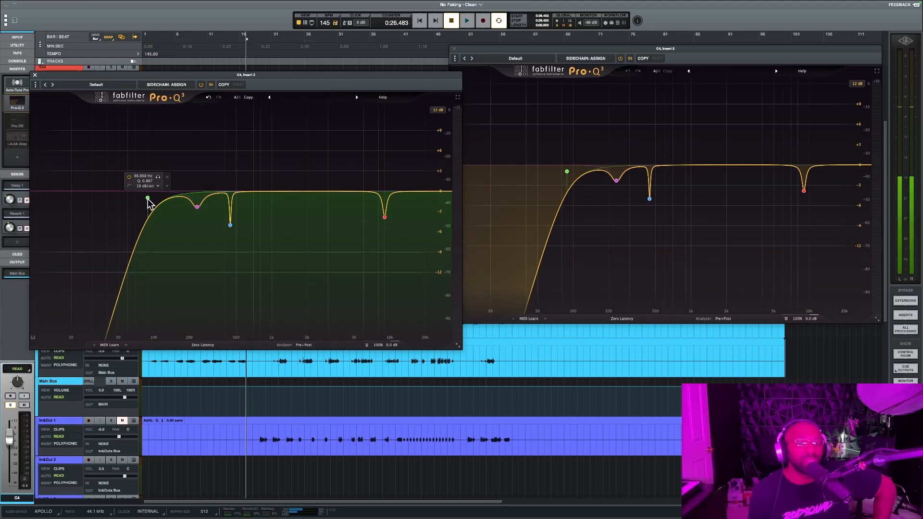
{"action": "left_click", "coordinate": [436, 192]}
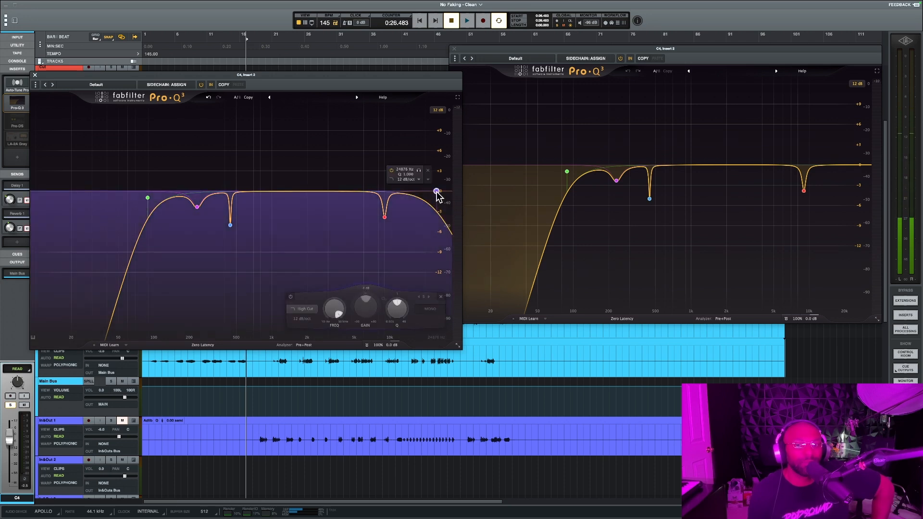
{"action": "scroll", "coordinate": [436, 192], "scroll_direction": "up", "scroll_amount": 3}
{"action": "mouse_move", "coordinate": [436, 192]}
{"action": "left_mouse_down"}
{"action": "mouse_move", "coordinate": [181, 181]}
{"action": "mouse_move", "coordinate": [427, 192]}
{"action": "left_mouse_up"}
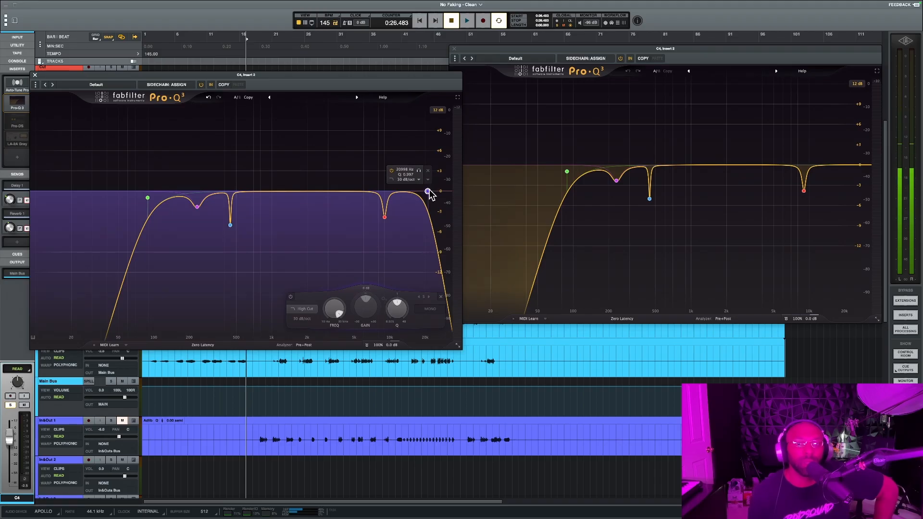
{"action": "scroll", "coordinate": [429, 196], "scroll_direction": "up", "scroll_amount": 3}
{"action": "scroll", "coordinate": [429, 196], "scroll_direction": "down", "scroll_amount": 2}
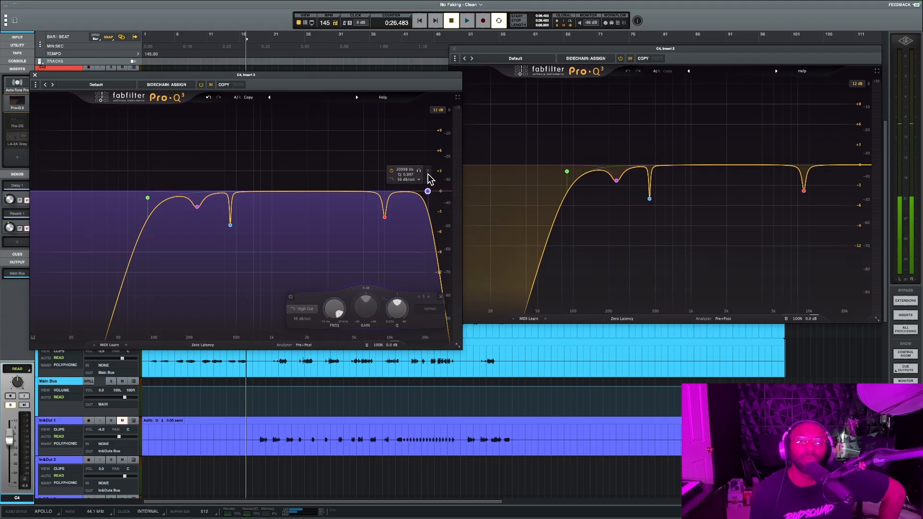
{"action": "left_click", "coordinate": [428, 172]}
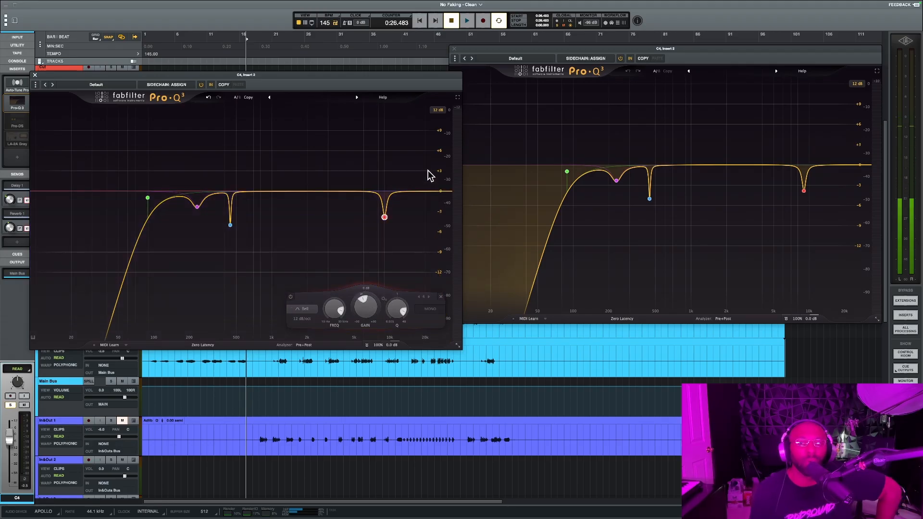
Step: Try the low cut with Brickwall and 36 dB/oct slopes, and return it to 18 dB/oct
{"action": "mouse_move", "coordinate": [356, 194]}
{"action": "mouse_move", "coordinate": [202, 207]}
{"action": "mouse_move", "coordinate": [168, 217]}
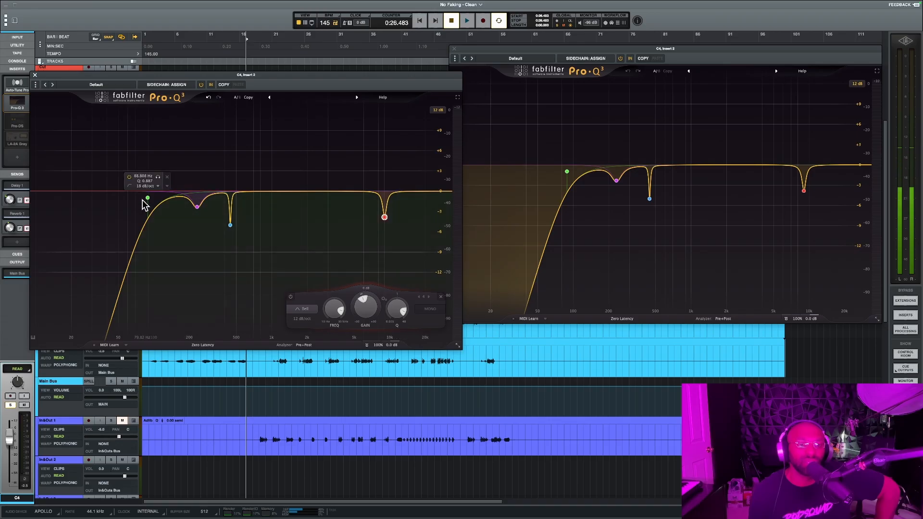
{"action": "mouse_move", "coordinate": [149, 200]}
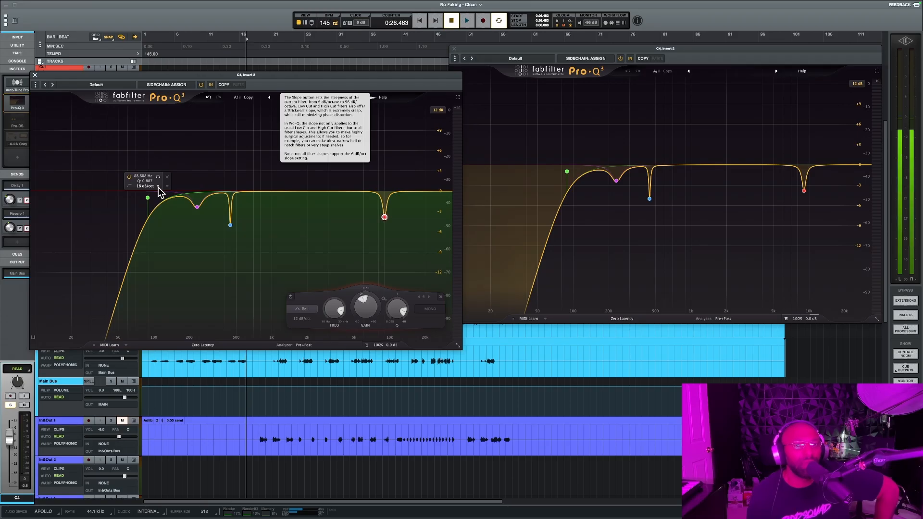
{"action": "left_click", "coordinate": [158, 187]}
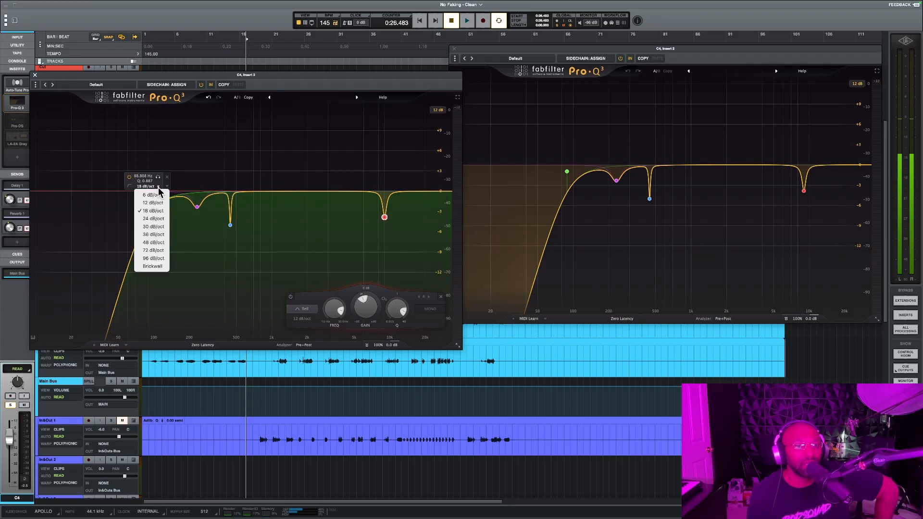
{"action": "left_click", "coordinate": [160, 268]}
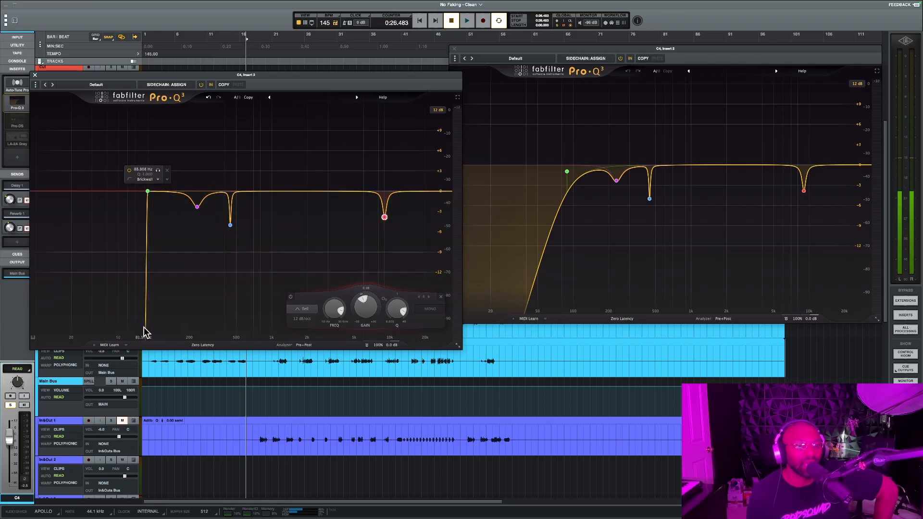
{"action": "left_click", "coordinate": [157, 179]}
{"action": "left_click", "coordinate": [160, 228]}
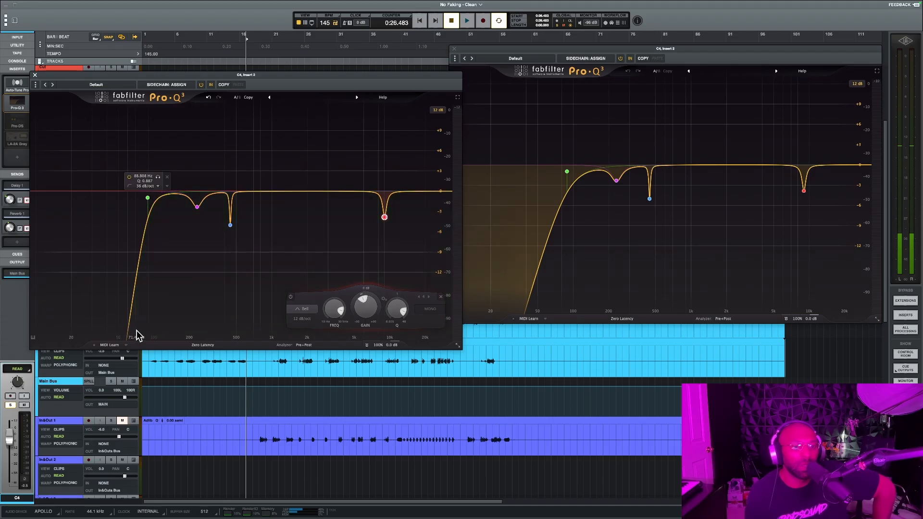
{"action": "left_click", "coordinate": [157, 186]}
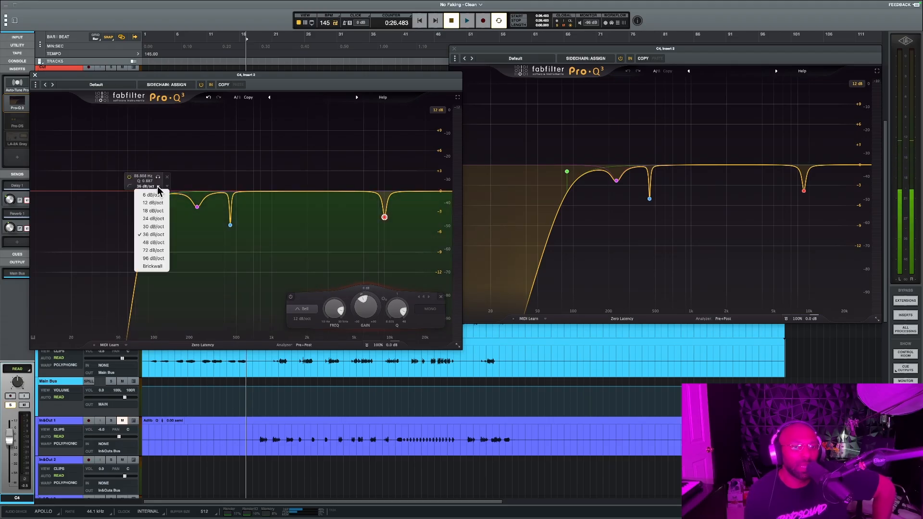
{"action": "left_click", "coordinate": [158, 211]}
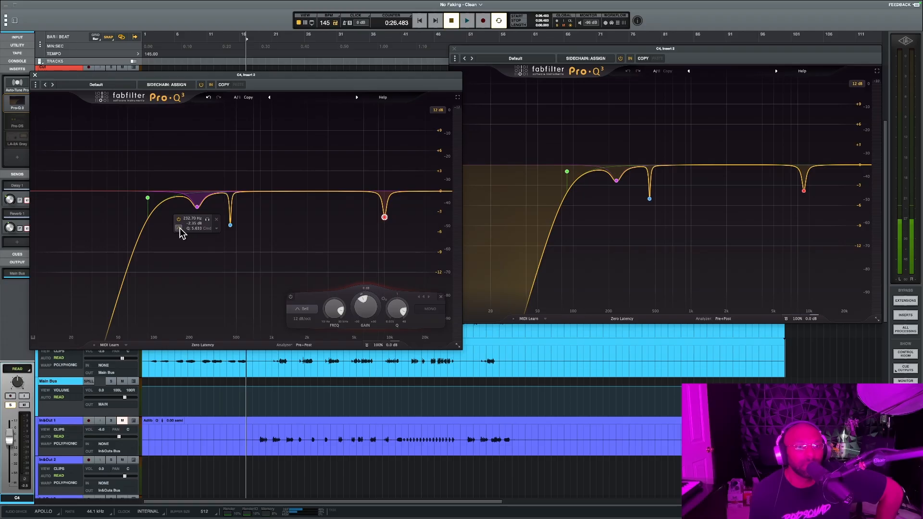
Step: Look through the 232.70 Hz cut's options and view the Pro-Q 3 version information
{"action": "left_click", "coordinate": [217, 228]}
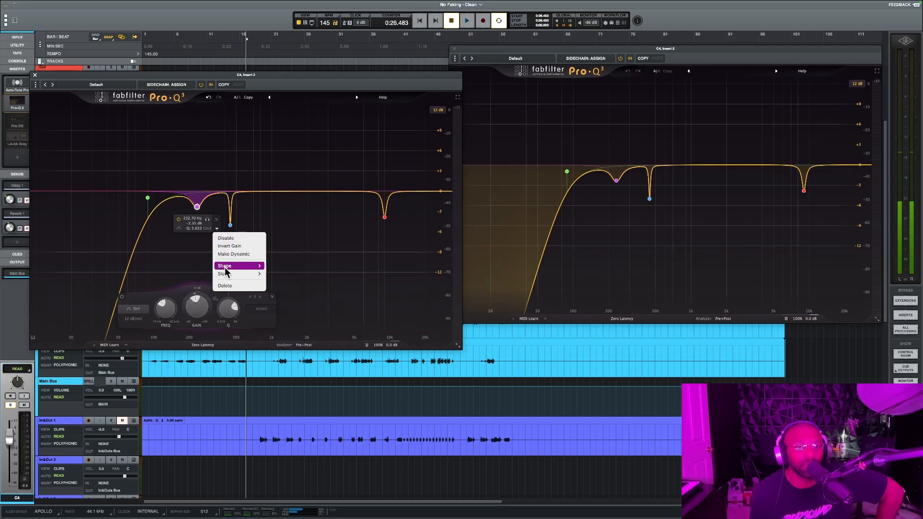
{"action": "left_click", "coordinate": [203, 234]}
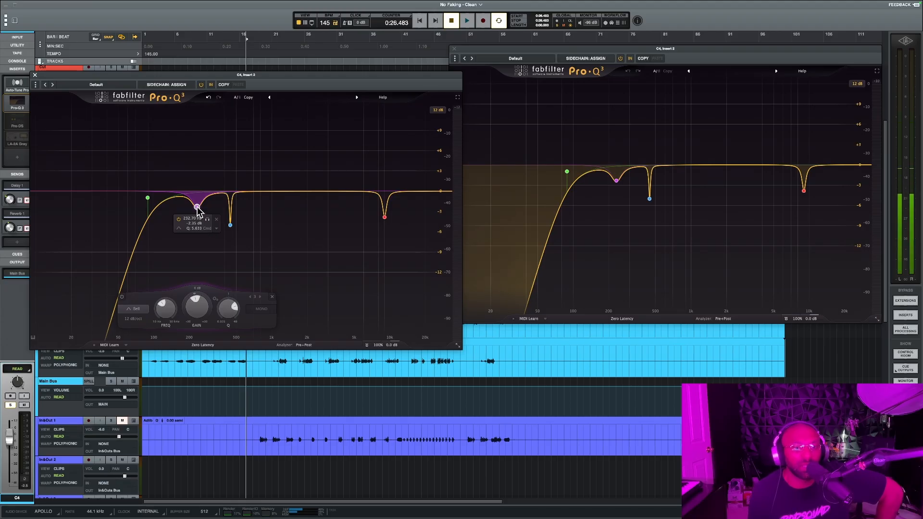
{"action": "mouse_move", "coordinate": [382, 214]}
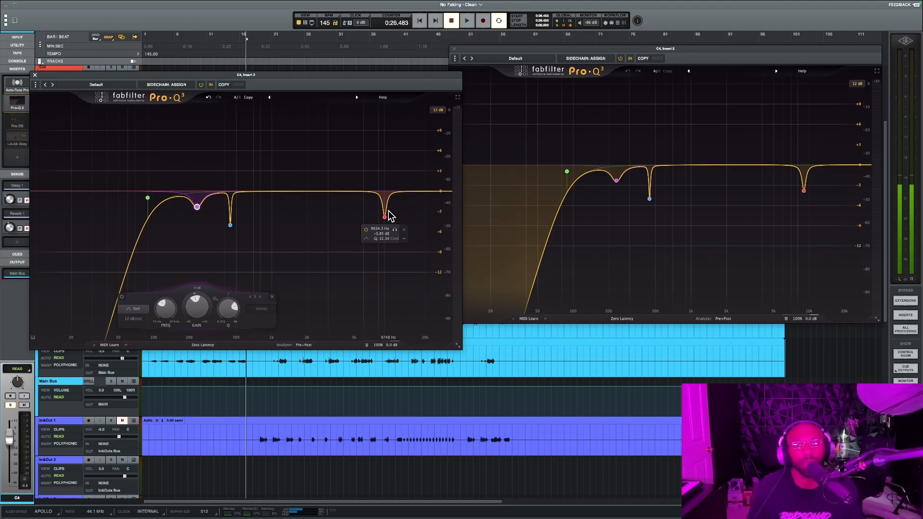
{"action": "left_click", "coordinate": [382, 97]}
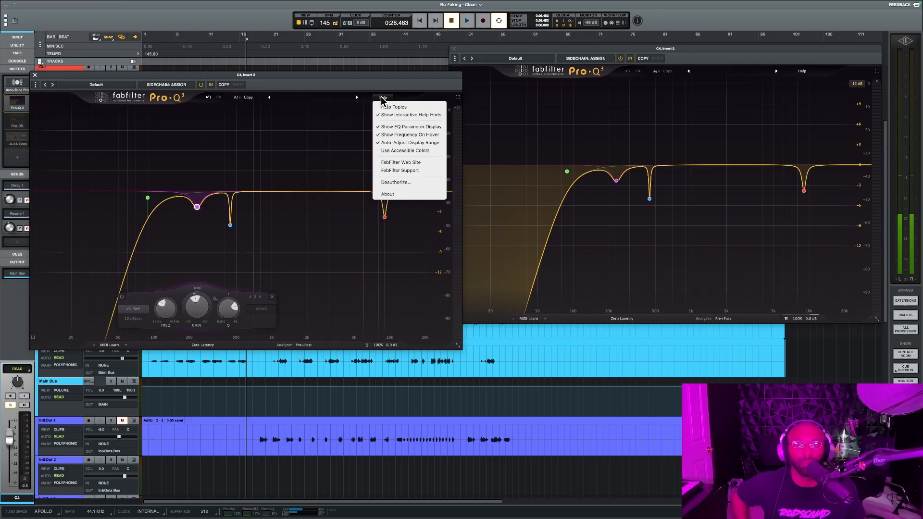
{"action": "left_click", "coordinate": [397, 195]}
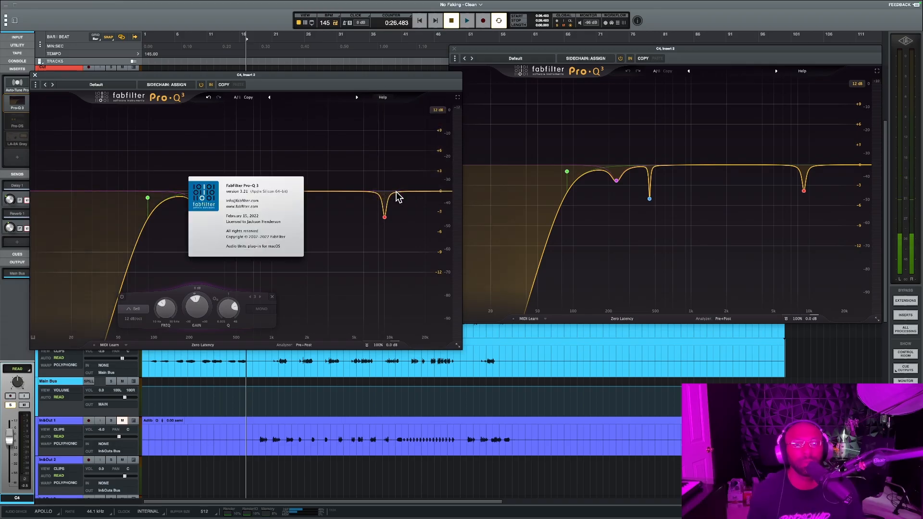
{"action": "left_click", "coordinate": [247, 210]}
Step: Reposition the Main 1 Pro-Q 3 window beside the Main 2 one and inspect the options of the cut near 9 kHz
{"action": "left_click_drag", "start_coordinate": [276, 77], "coordinate": [260, 55]}
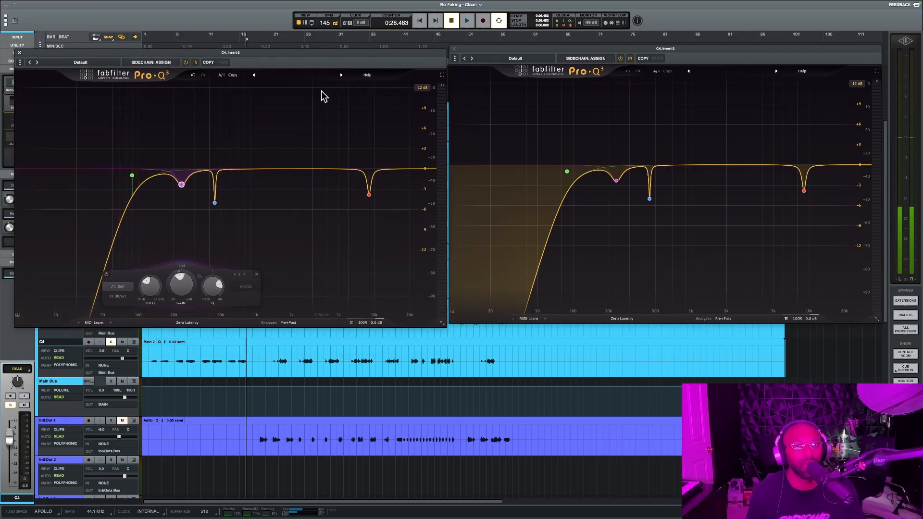
{"action": "mouse_move", "coordinate": [346, 198]}
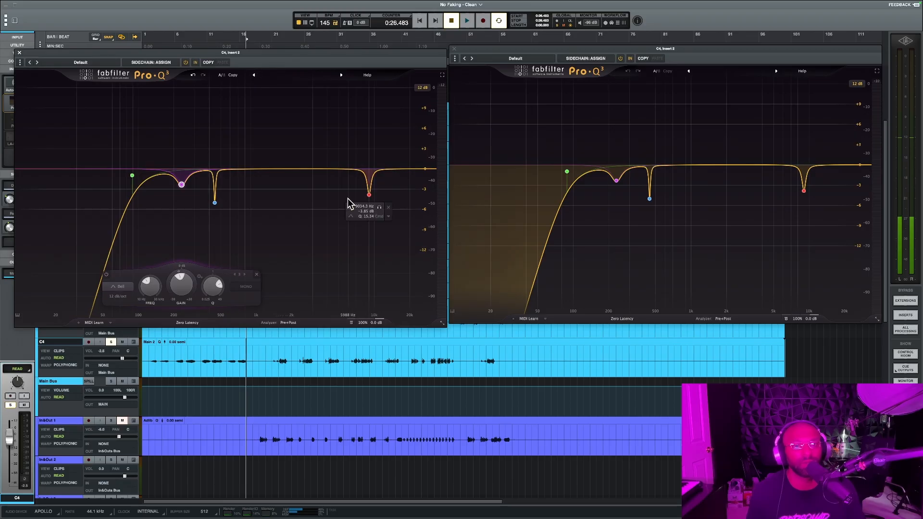
{"action": "left_click", "coordinate": [389, 217]}
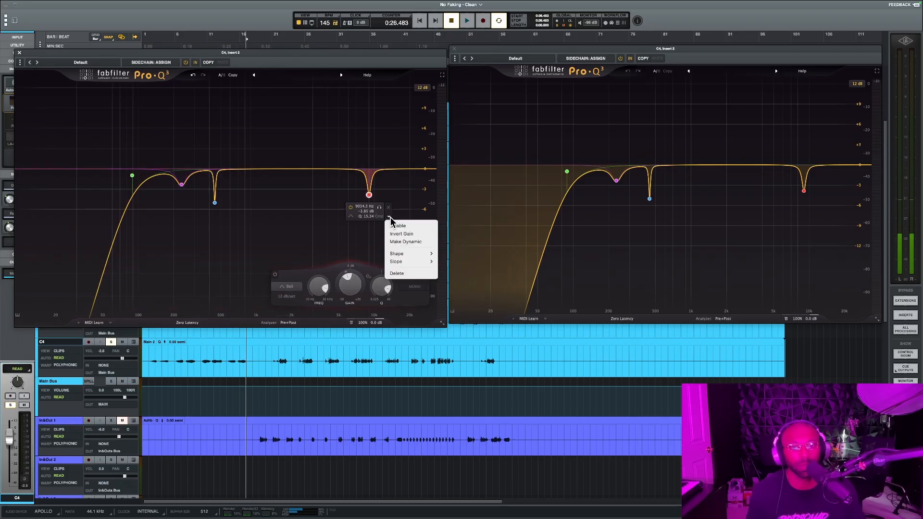
{"action": "left_click", "coordinate": [362, 234]}
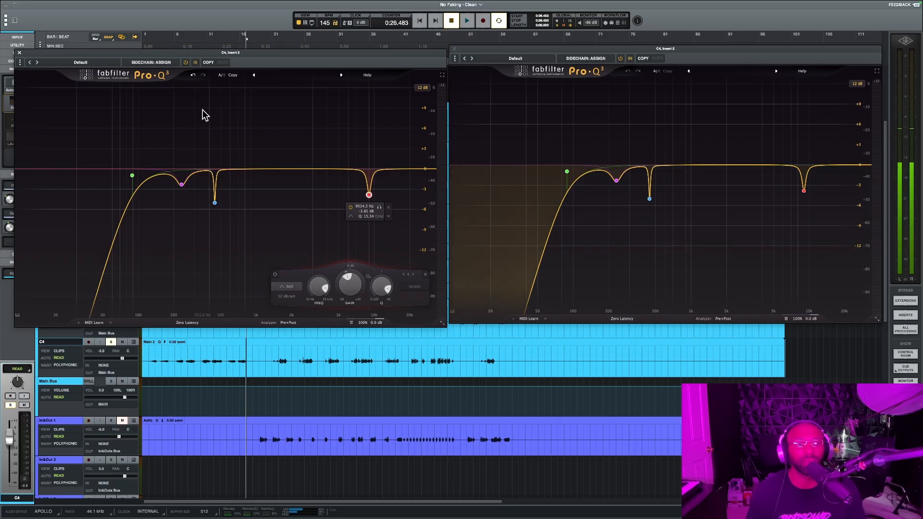
Step: Close the Main 1 Pro-Q 3 window and select the C4 track holding the Main 1 clip
{"action": "left_click", "coordinate": [19, 53]}
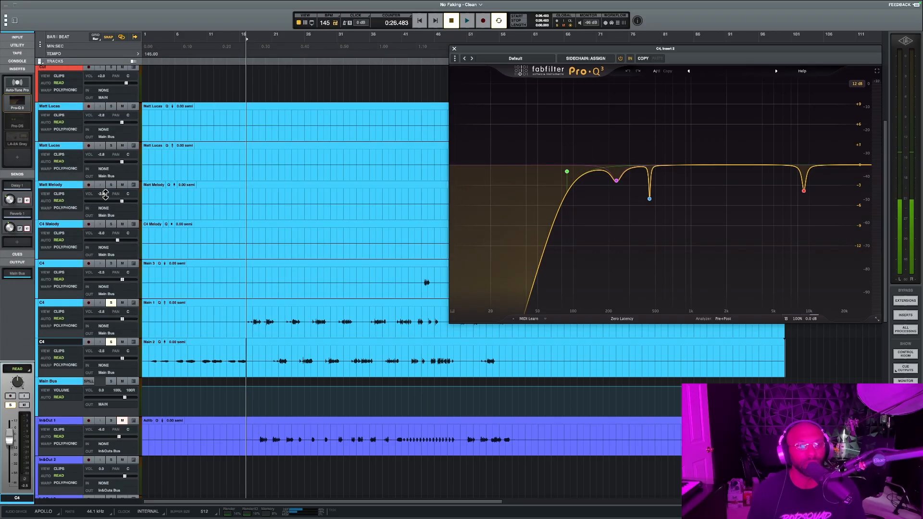
{"action": "left_click", "coordinate": [72, 307]}
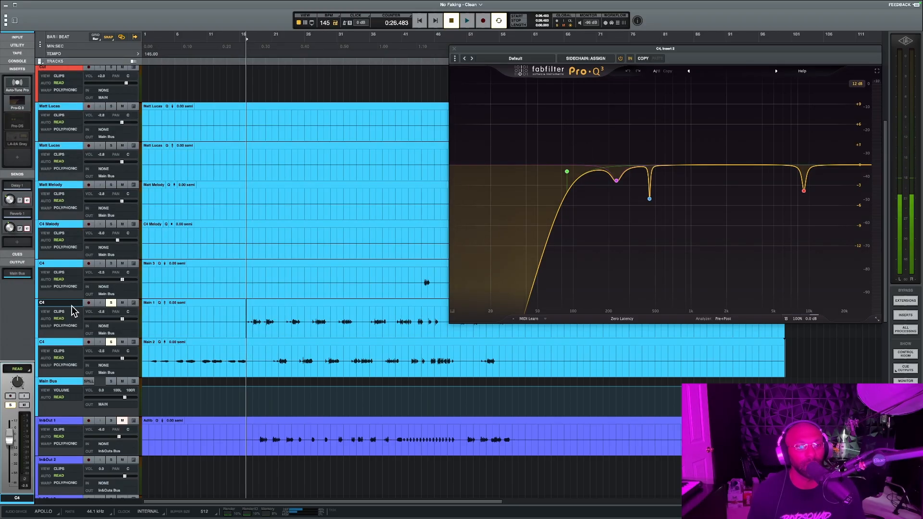
{"action": "left_click", "coordinate": [79, 343]}
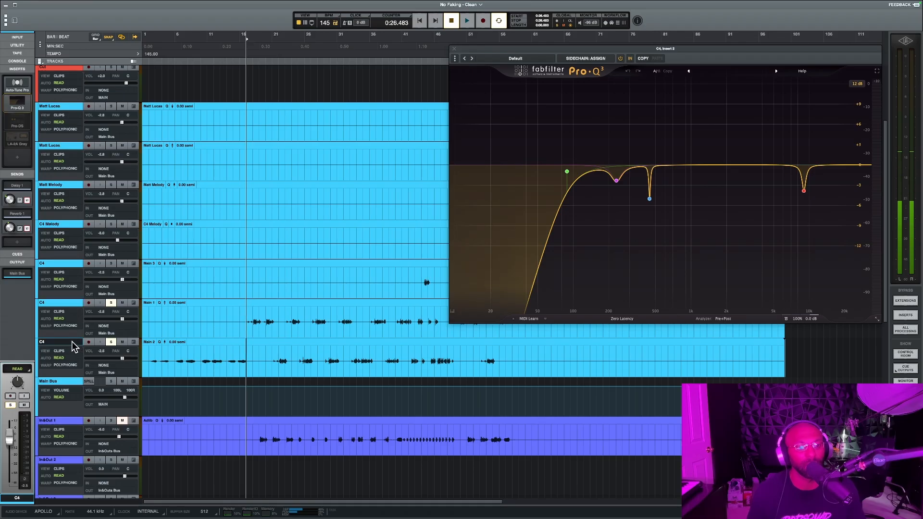
{"action": "left_click", "coordinate": [56, 310]}
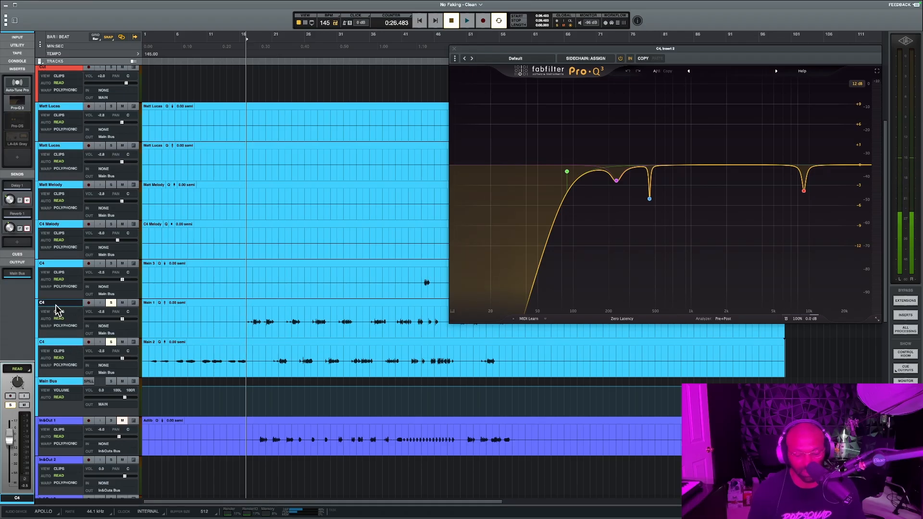
Step: Look over the C4 channels in the mixer, close the Main 2 Pro-Q 3 window, and return to the timeline
{"action": "key", "text": "super+equal"}
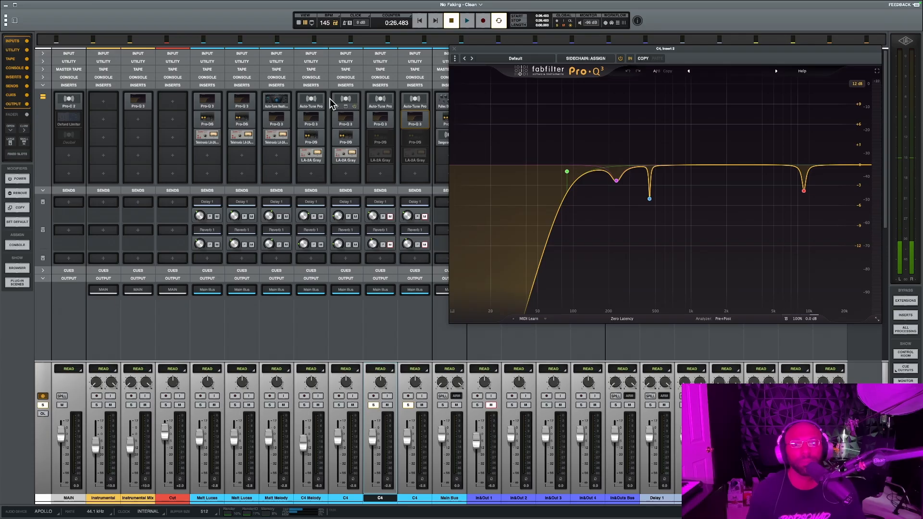
{"action": "left_click", "coordinate": [454, 50]}
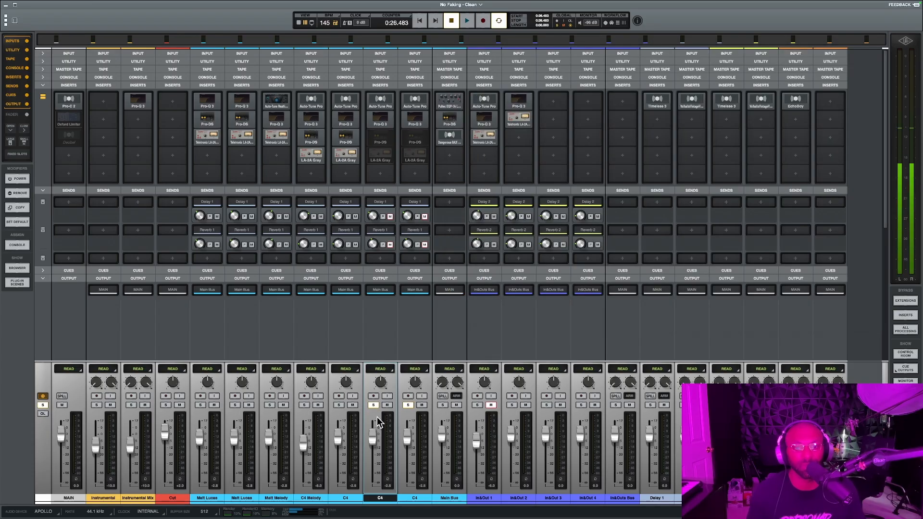
{"action": "left_click", "coordinate": [409, 500]}
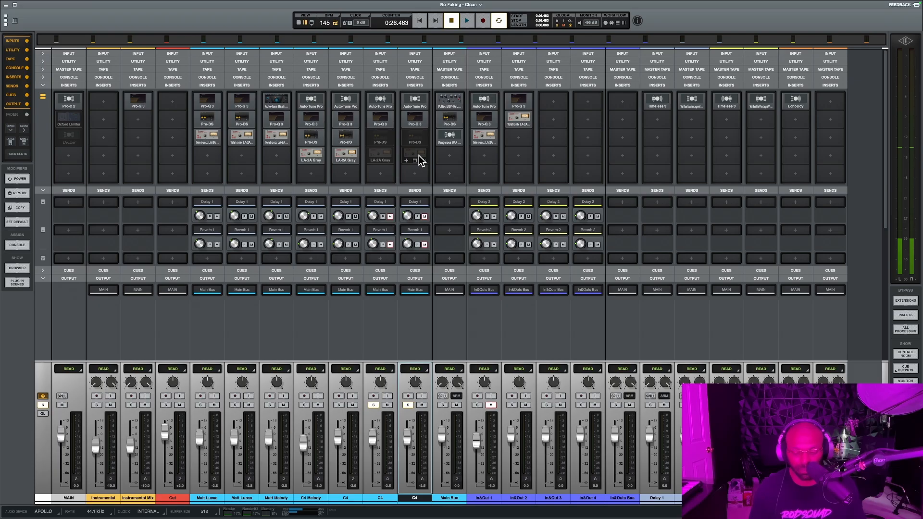
{"action": "key", "text": "super+equal"}
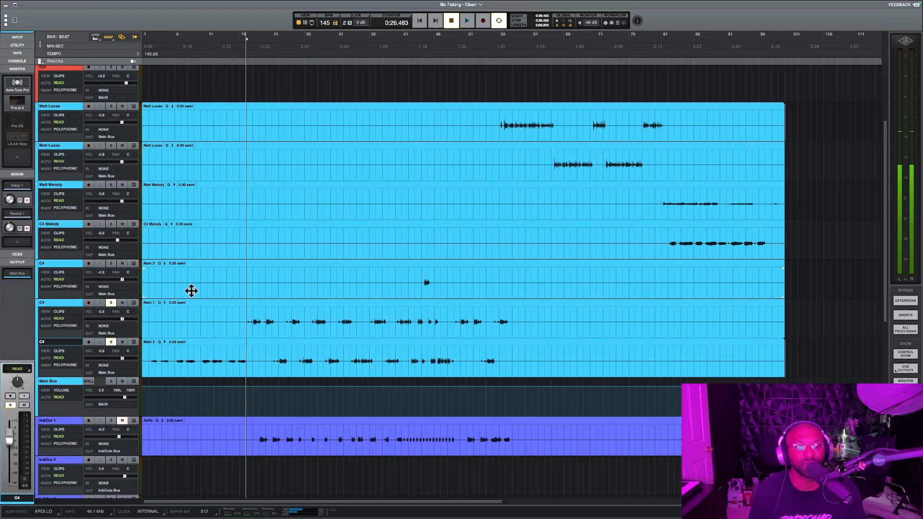
Step: Open the Pro-Q 3 on the C4 track holding the Main 1 clip and reposition its window over the clips' later section
{"action": "left_click", "coordinate": [79, 306]}
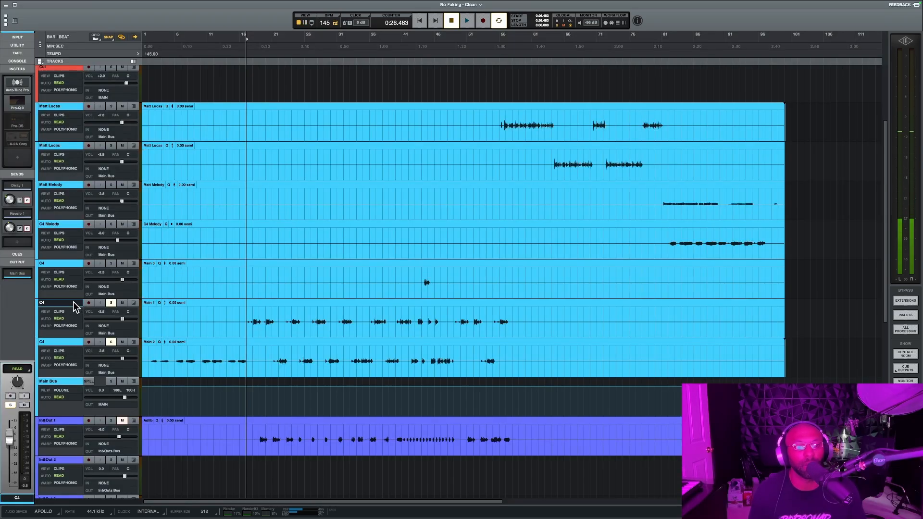
{"action": "left_click", "coordinate": [21, 100]}
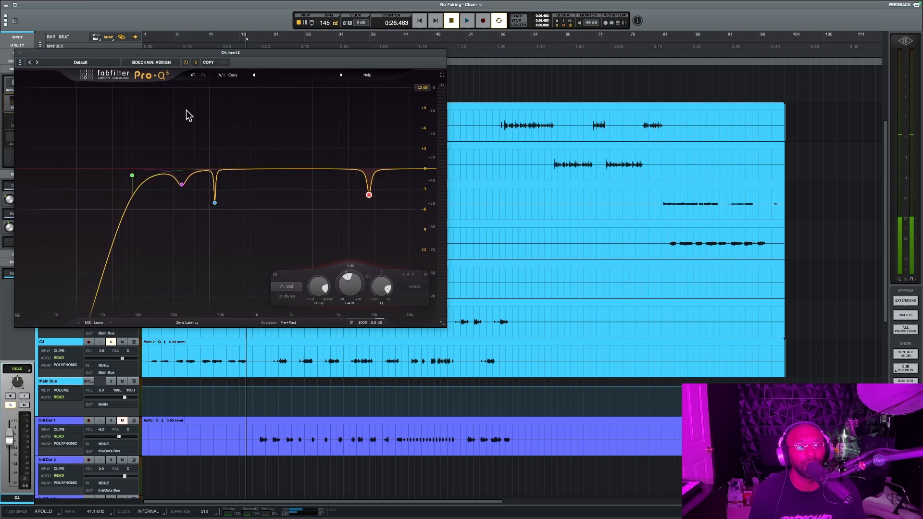
{"action": "left_click_drag", "start_coordinate": [195, 52], "coordinate": [633, 69]}
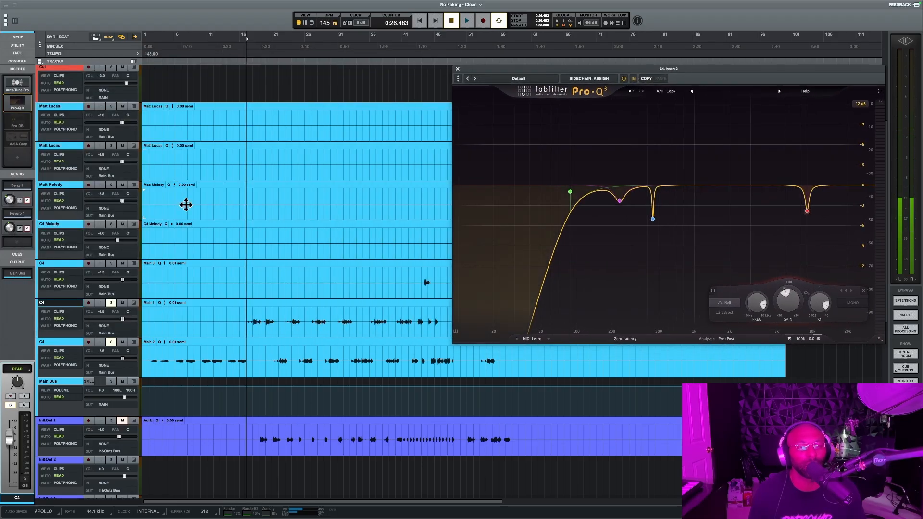
{"action": "left_click", "coordinate": [58, 345]}
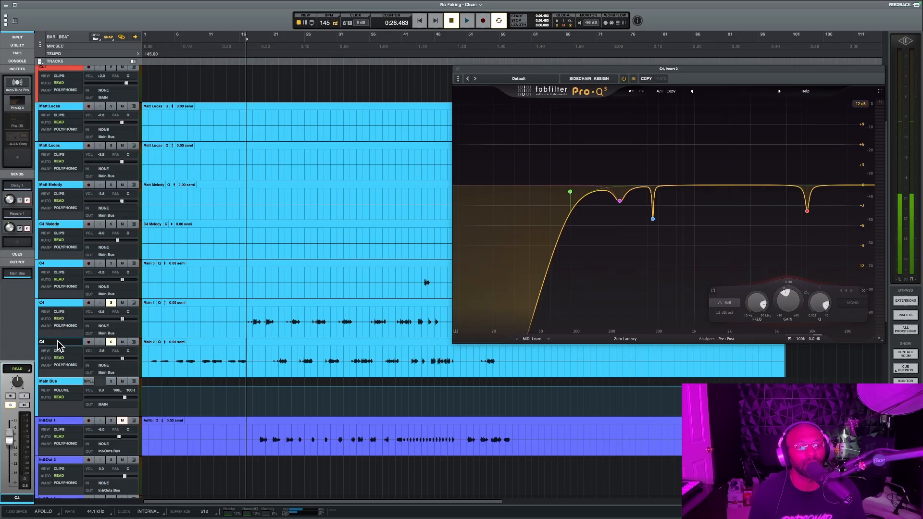
{"action": "left_click", "coordinate": [17, 101]}
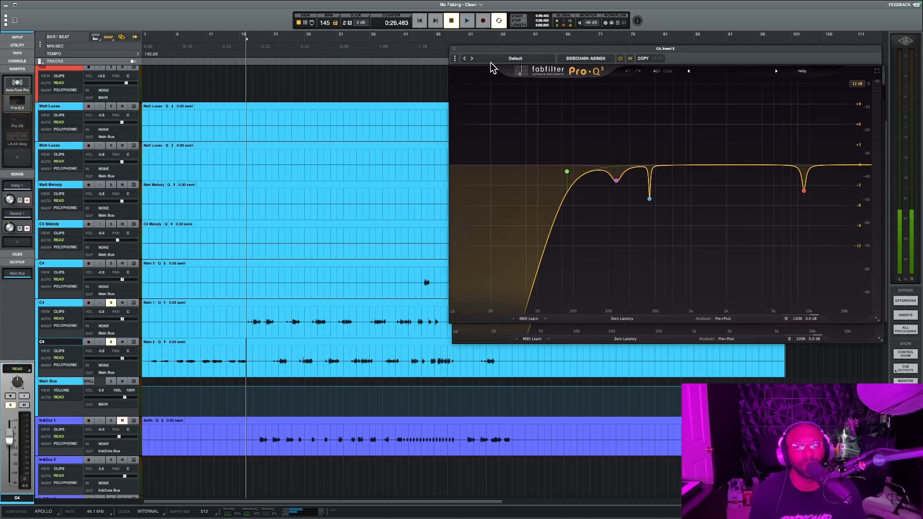
{"action": "left_click", "coordinate": [454, 48]}
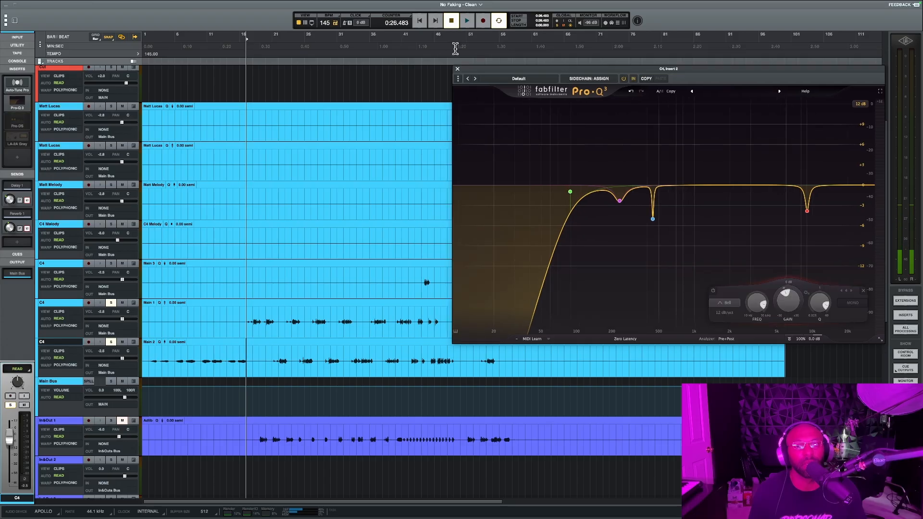
{"action": "left_click", "coordinate": [69, 310]}
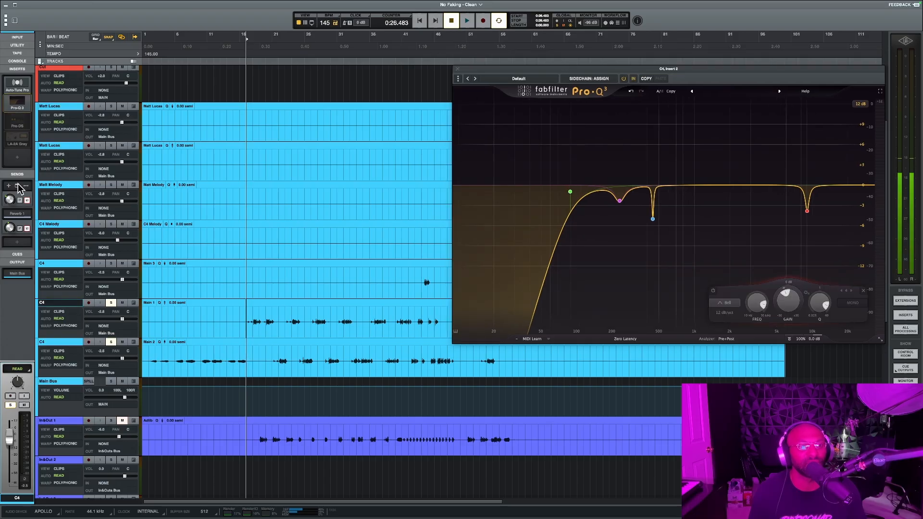
{"action": "left_click", "coordinate": [18, 105]}
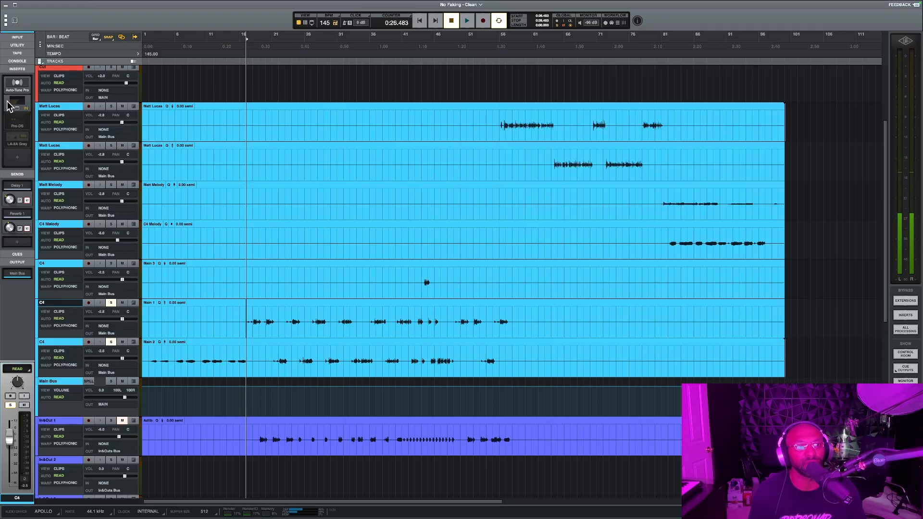
{"action": "left_click", "coordinate": [9, 105]}
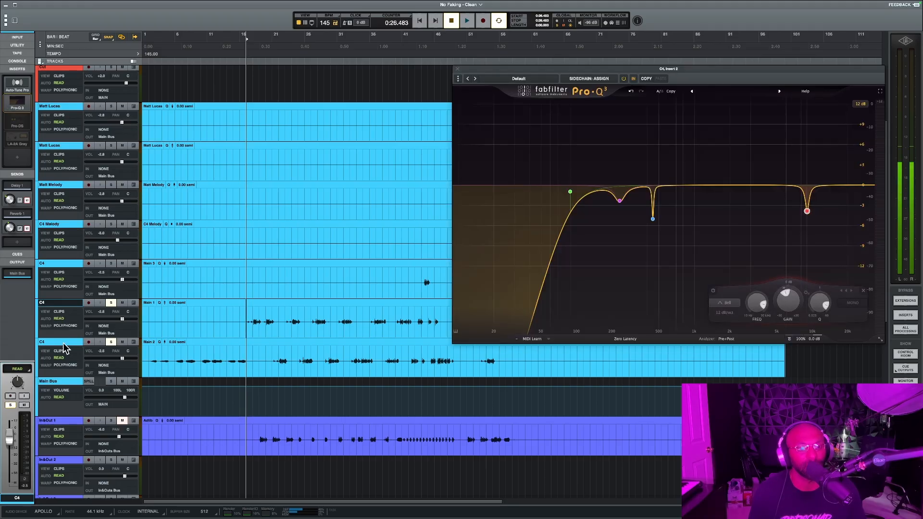
Step: Open the Main 2 track's Pro-Q 3 and place its window beside the Main 1 one
{"action": "left_click", "coordinate": [65, 346]}
{"action": "left_click", "coordinate": [17, 105]}
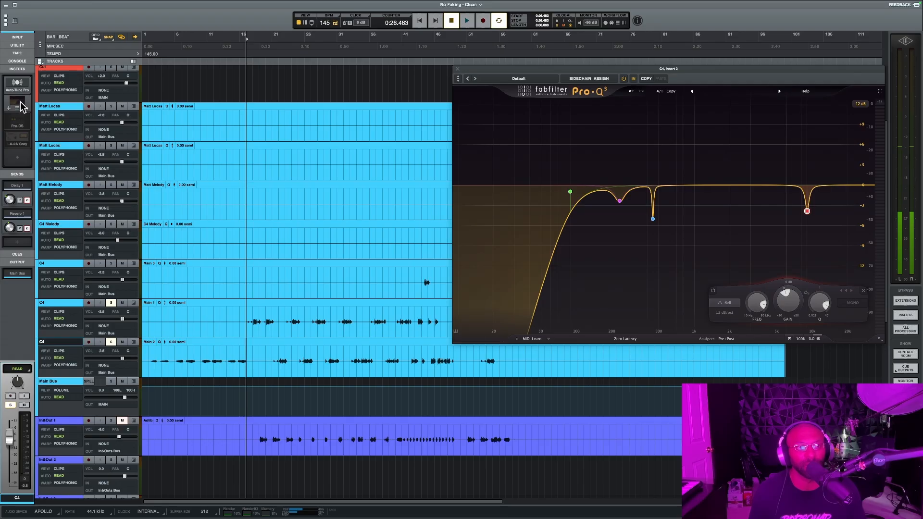
{"action": "left_click_drag", "start_coordinate": [596, 57], "coordinate": [161, 72]}
Step: Play the soloed vocals to compare both Pro-Q 3 spectrums and inspect Main 1's 444.58 Hz cut
{"action": "key", "text": "space"}
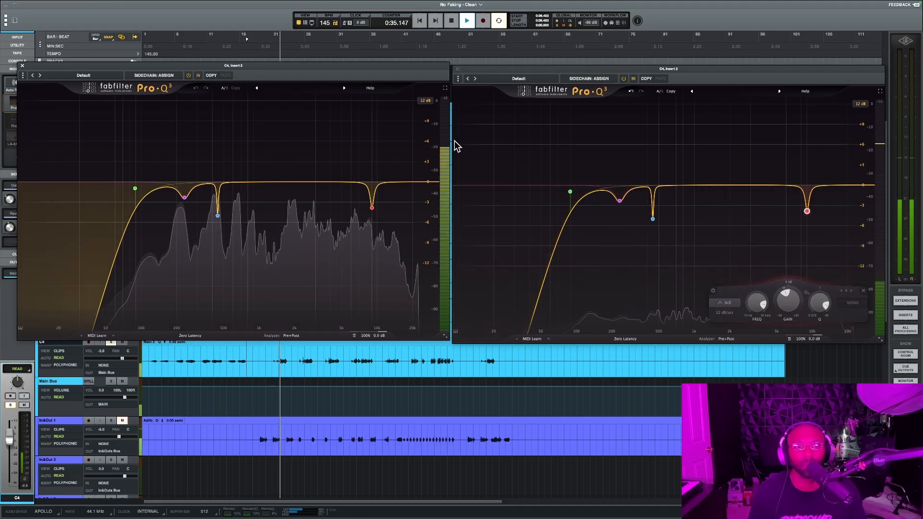
{"action": "key", "text": "space"}
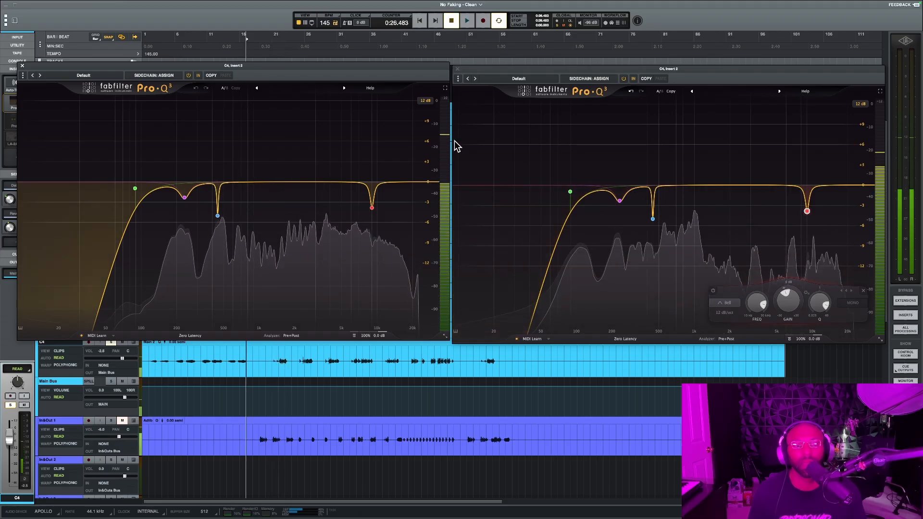
{"action": "mouse_move", "coordinate": [655, 206]}
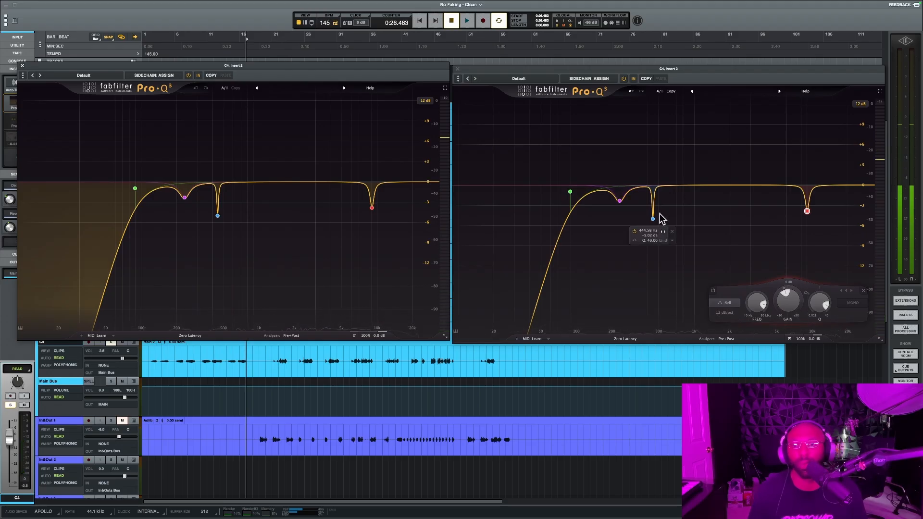
{"action": "key", "text": "space"}
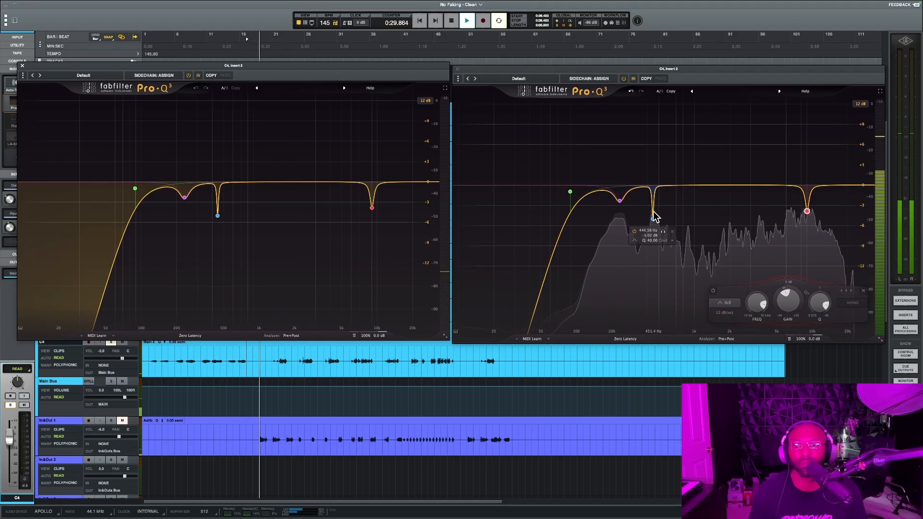
{"action": "key", "text": "space"}
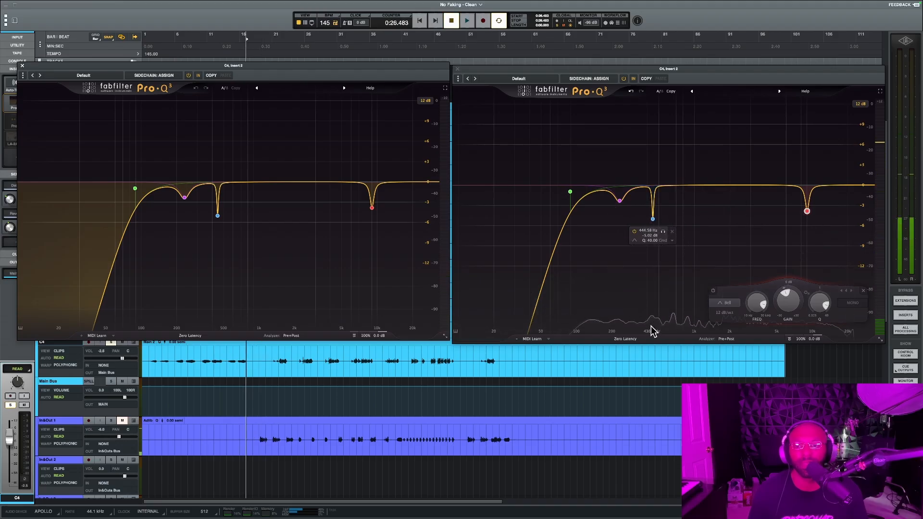
{"action": "mouse_move", "coordinate": [658, 222]}
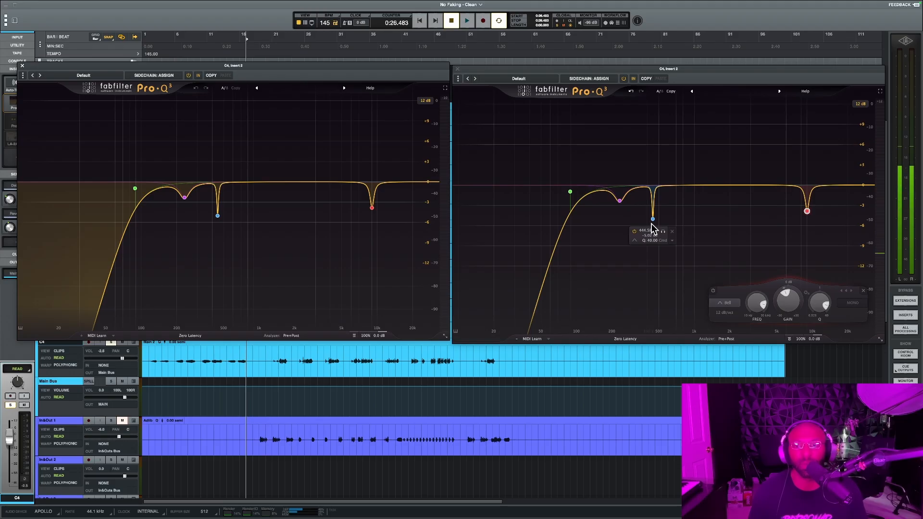
Step: Reveal Main 1's spectrum peaks during playback and pull the peak near 596 Hz down to about -5.13 dB
{"action": "key", "text": "space"}
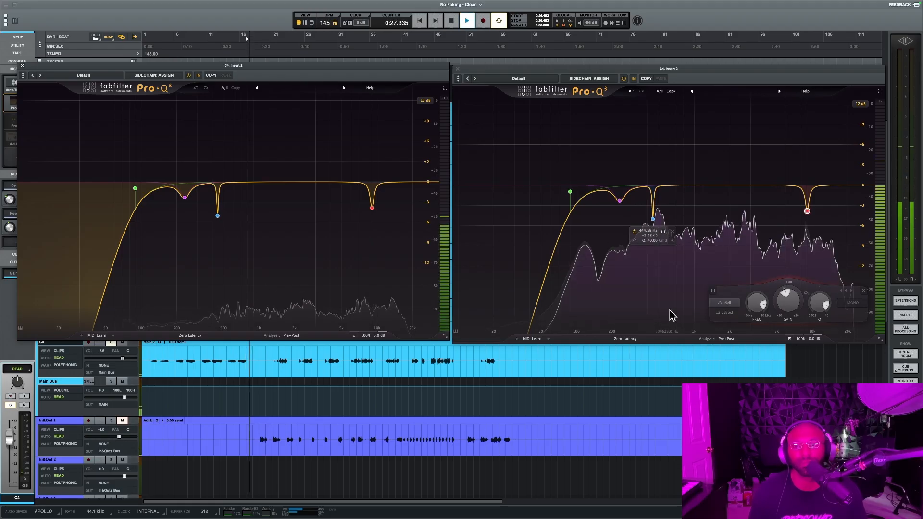
{"action": "left_click_drag", "start_coordinate": [669, 309], "coordinate": [670, 310]}
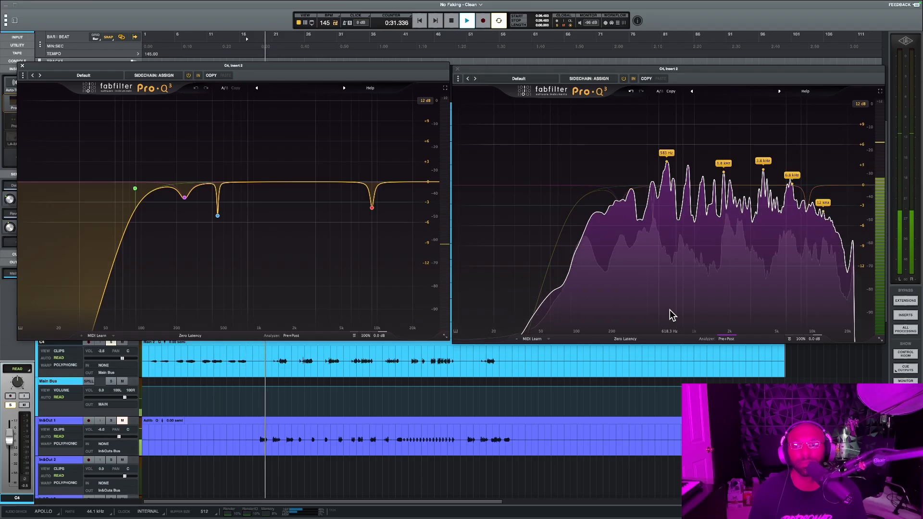
{"action": "key", "text": "space"}
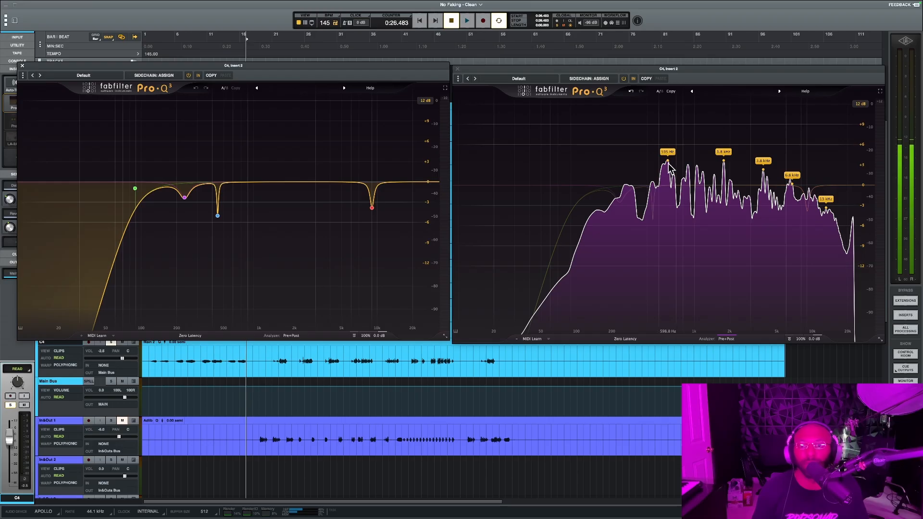
{"action": "left_click_drag", "start_coordinate": [668, 173], "coordinate": [669, 221]}
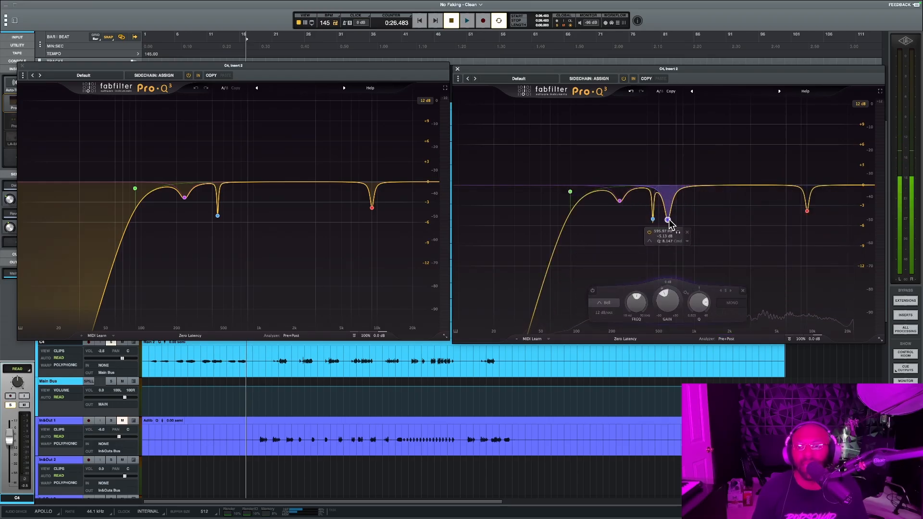
Step: Audition Main 1's 596 Hz cut with its band bypassed and enabled, and delete the band
{"action": "key", "text": "space"}
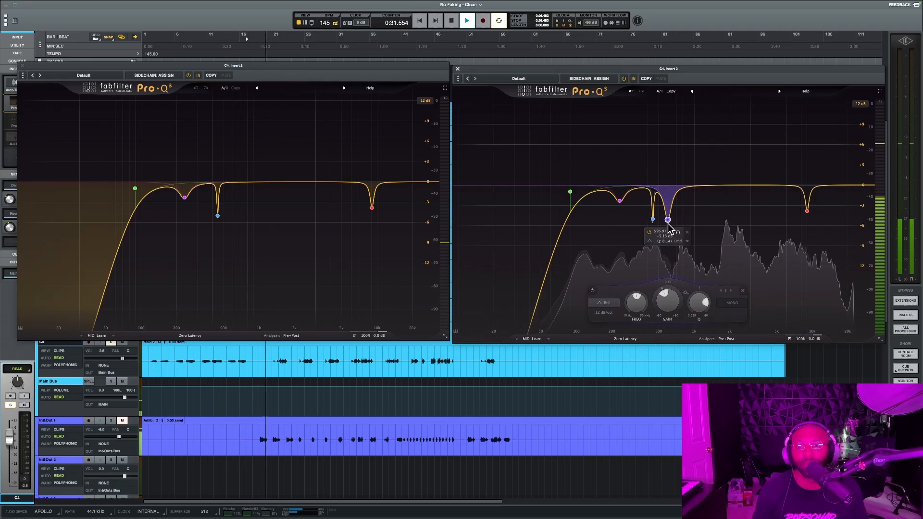
{"action": "left_click", "coordinate": [649, 232]}
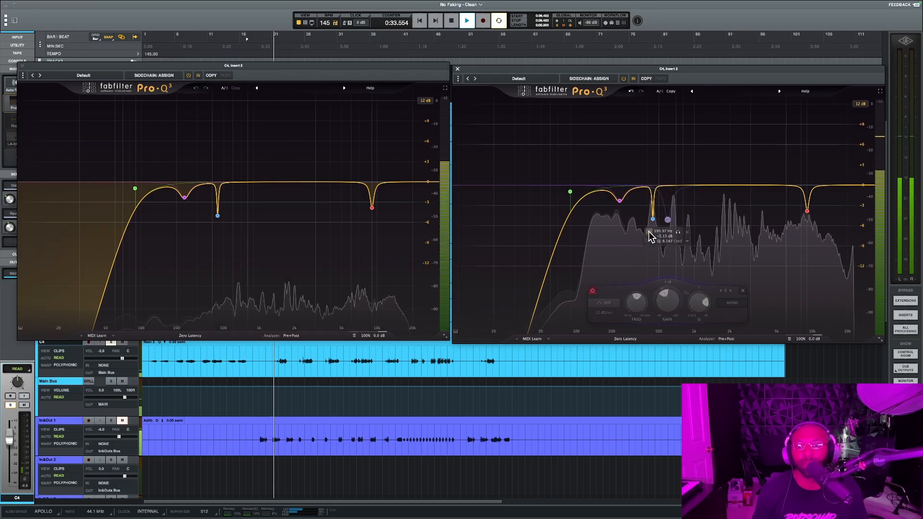
{"action": "left_click", "coordinate": [649, 232]}
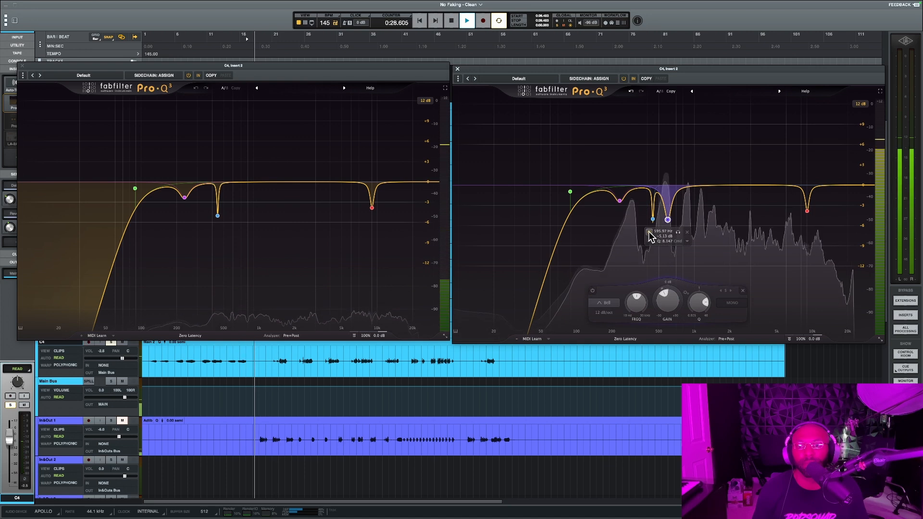
{"action": "left_click", "coordinate": [649, 231]}
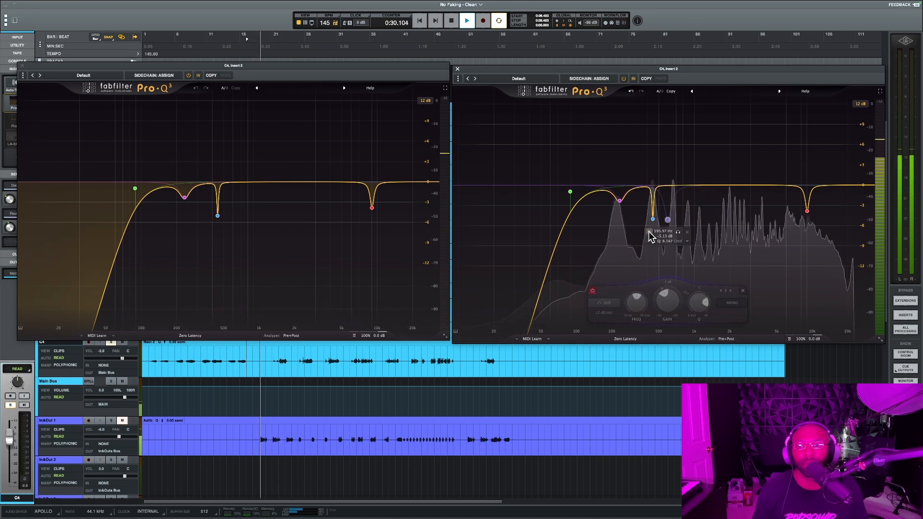
{"action": "key", "text": "space"}
{"action": "left_click", "coordinate": [686, 232]}
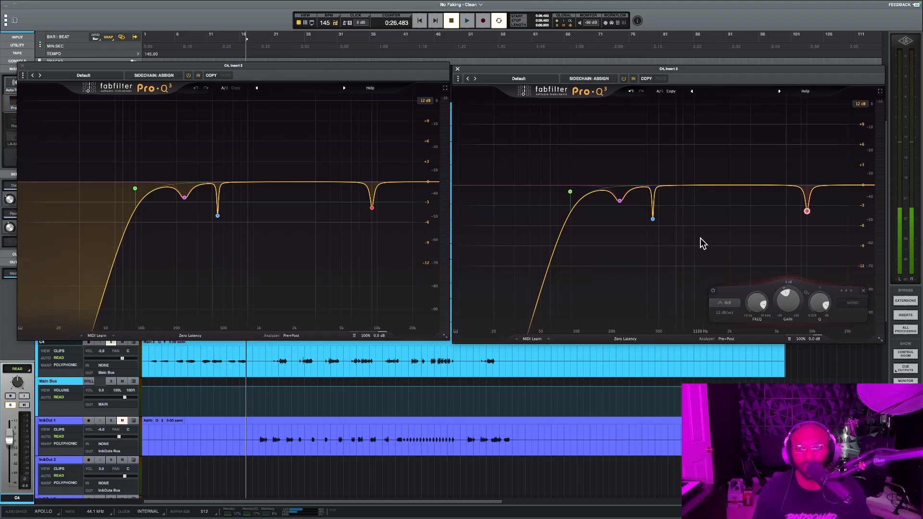
Step: Play the soloed C4 vocals and compare the spectrum peaks in the Main 1 and Main 2 Pro-Q 3 windows
{"action": "key", "text": "space"}
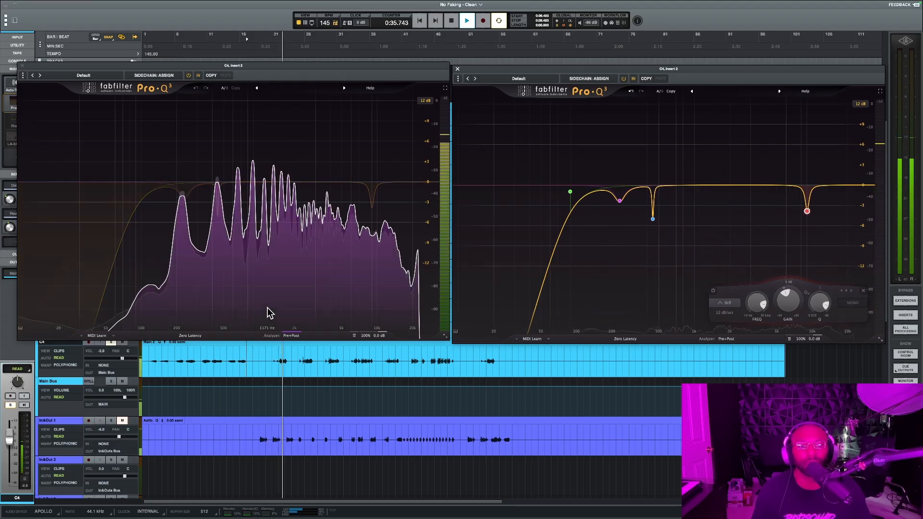
{"action": "mouse_move", "coordinate": [267, 307]}
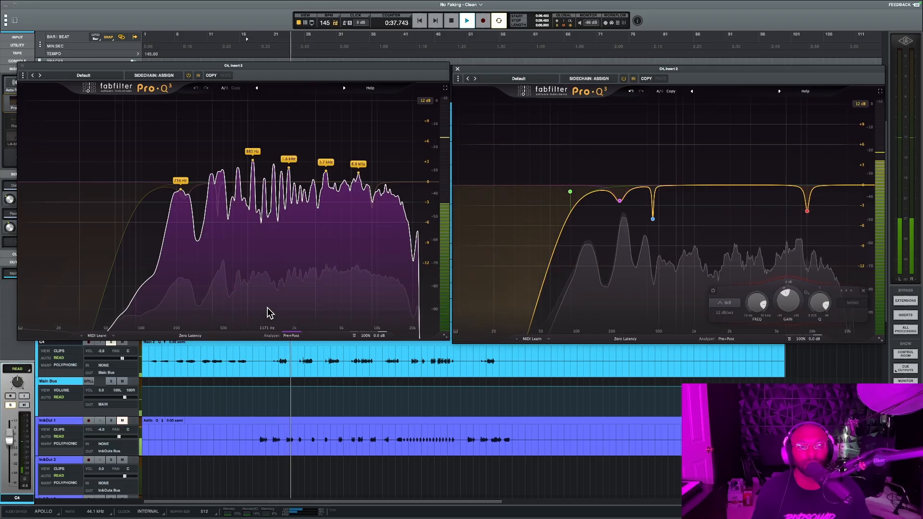
{"action": "mouse_move", "coordinate": [546, 313]}
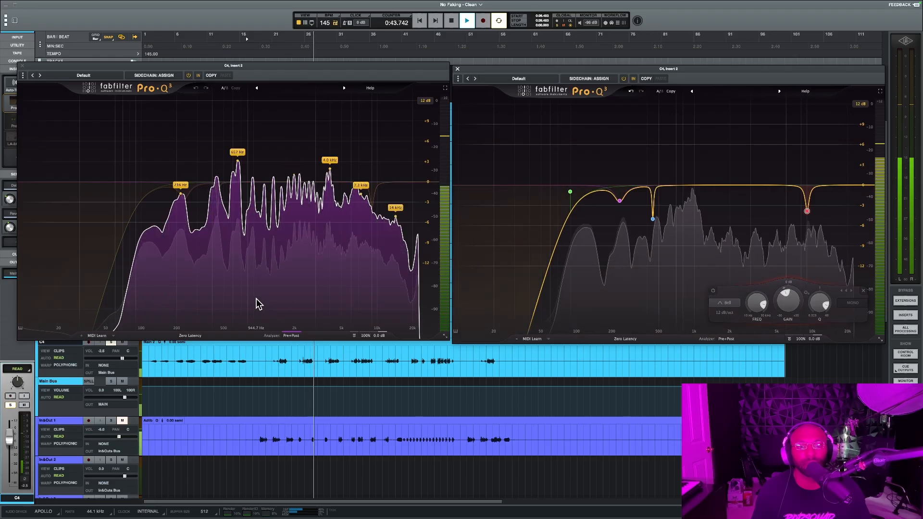
{"action": "mouse_move", "coordinate": [632, 305]}
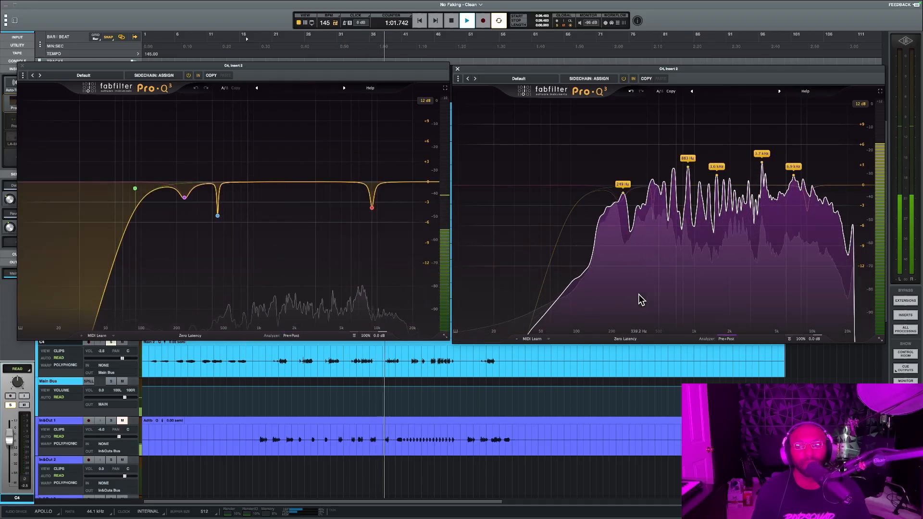
{"action": "mouse_move", "coordinate": [312, 290]}
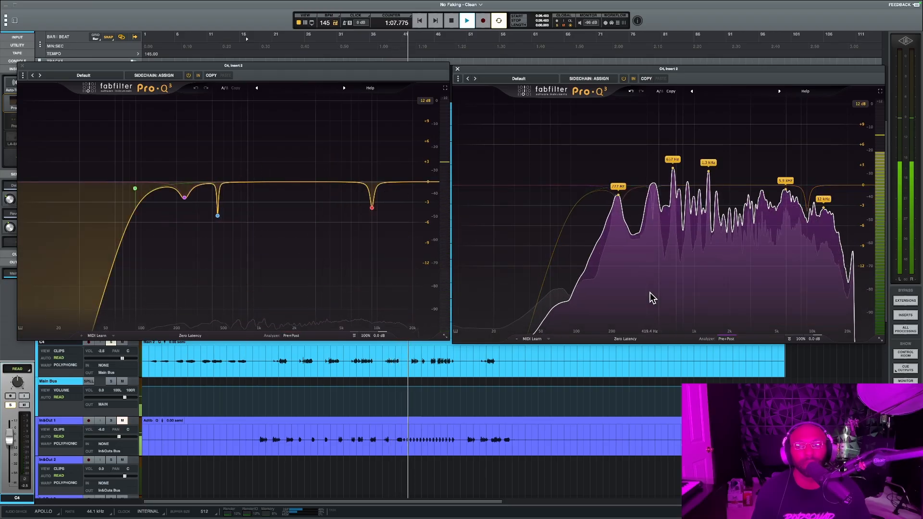
{"action": "mouse_move", "coordinate": [345, 282]}
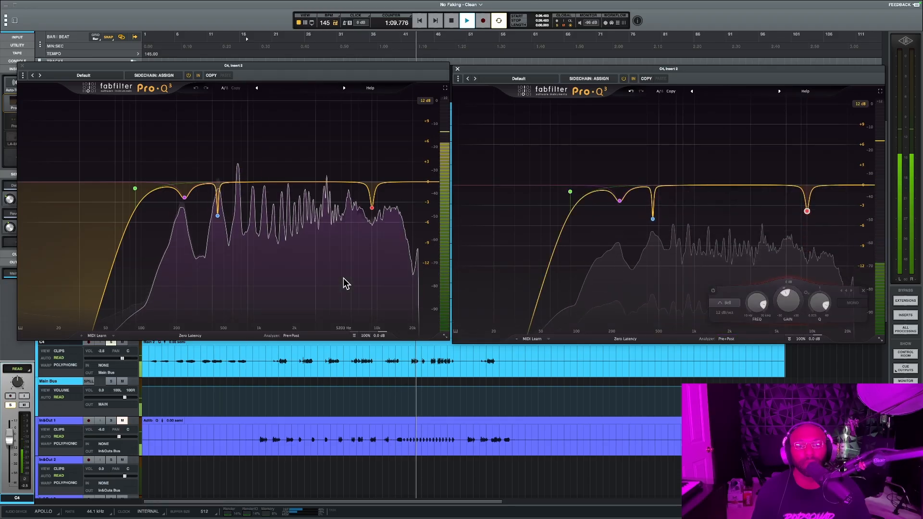
{"action": "mouse_move", "coordinate": [601, 315]}
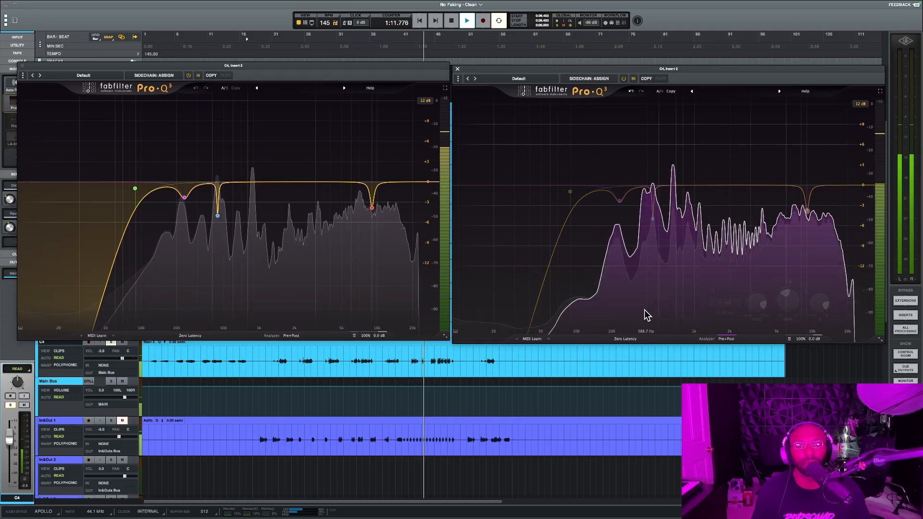
{"action": "key", "text": "space"}
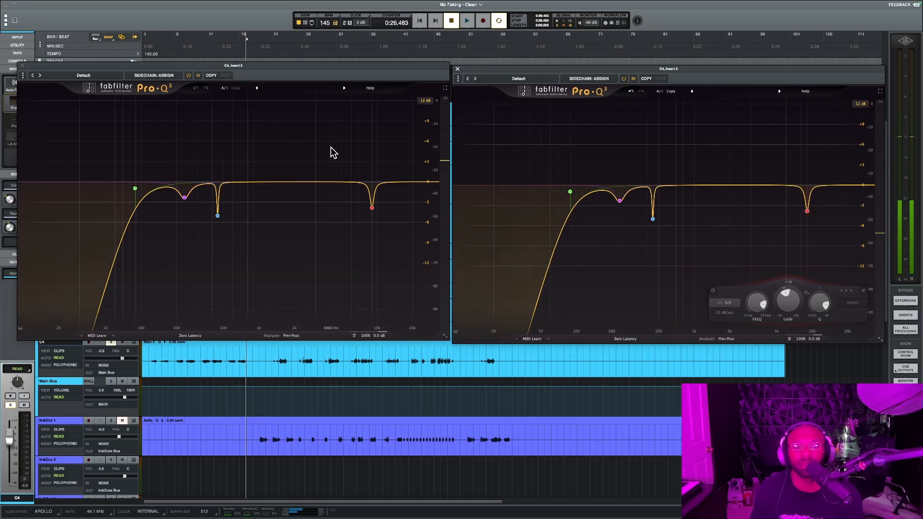
Step: Close both C4 Pro-Q 3 windows and cue the featured vocalist's two soloed tracks at the start of their first phrase
{"action": "left_click", "coordinate": [22, 66]}
{"action": "left_click", "coordinate": [457, 71]}
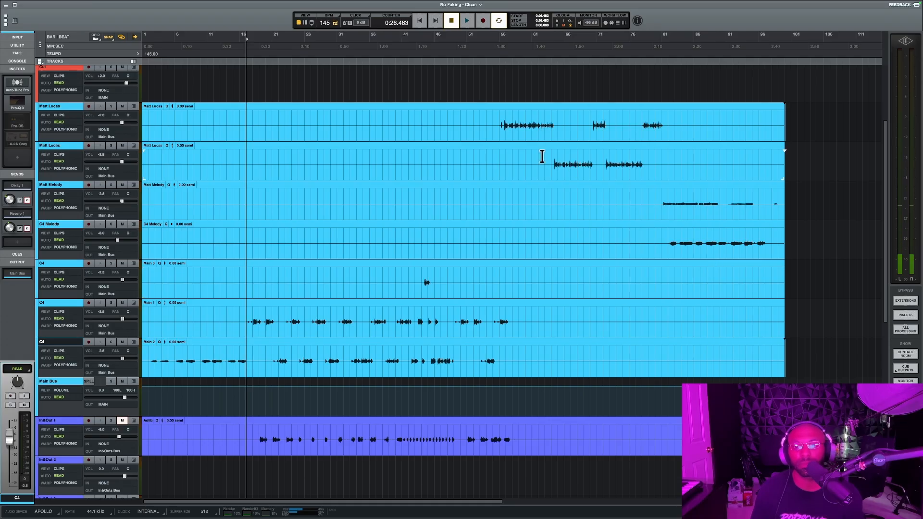
{"action": "left_click", "coordinate": [499, 122]}
{"action": "scroll", "coordinate": [546, 184], "scroll_direction": "right", "scroll_amount": 3}
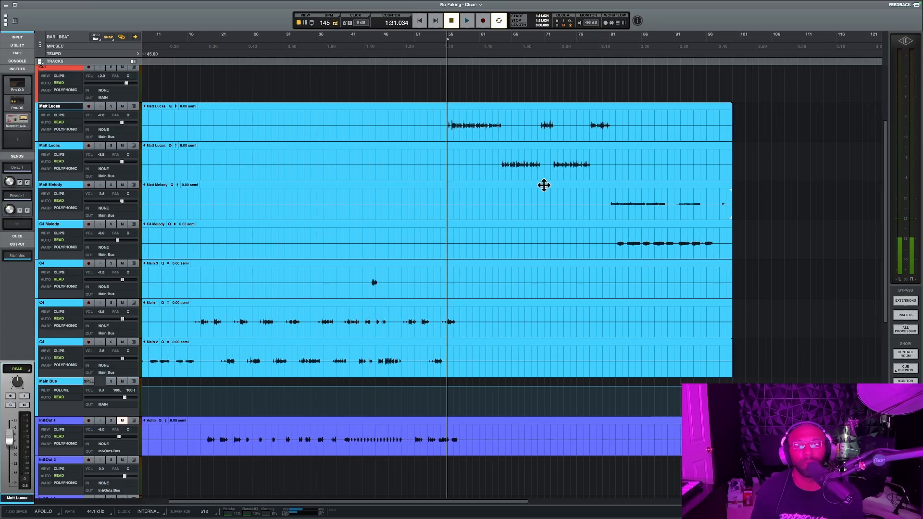
{"action": "scroll", "coordinate": [543, 182], "scroll_direction": "up", "scroll_amount": 3}
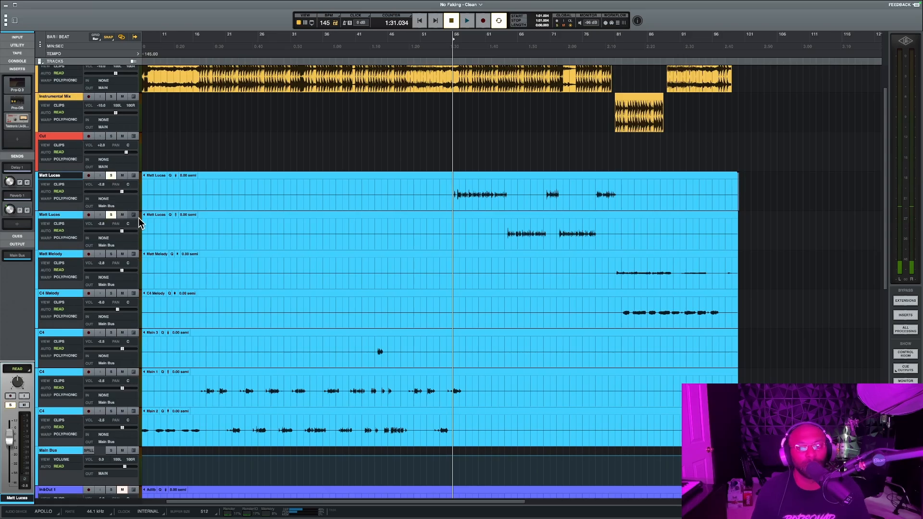
Step: Open Pro-Q 3 on both of the featured vocalist's verse tracks and place the two windows side by side
{"action": "left_click", "coordinate": [18, 88]}
{"action": "left_click_drag", "start_coordinate": [264, 124], "coordinate": [144, 113]}
{"action": "left_click", "coordinate": [57, 215]}
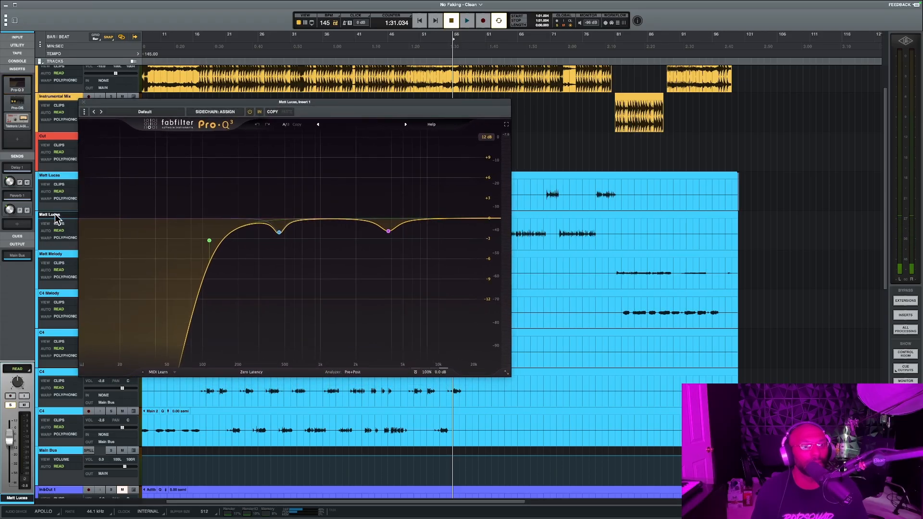
{"action": "left_click", "coordinate": [17, 88]}
{"action": "left_click_drag", "start_coordinate": [406, 107], "coordinate": [658, 114]}
{"action": "left_click_drag", "start_coordinate": [466, 103], "coordinate": [435, 102]}
{"action": "left_click_drag", "start_coordinate": [567, 111], "coordinate": [542, 104]}
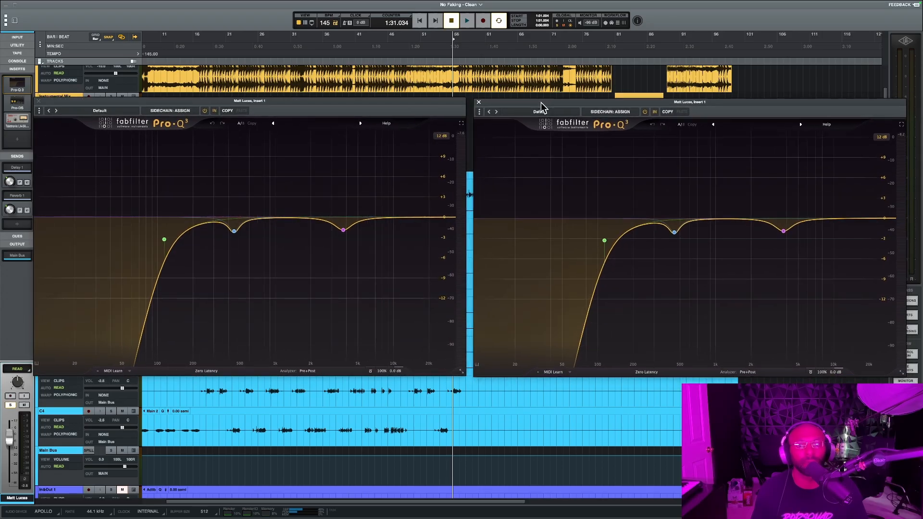
Step: Play briefly, check the inserts on the featured vocalist's two verse tracks, and realign the first Pro-Q 3 window beside the second
{"action": "key", "text": "space"}
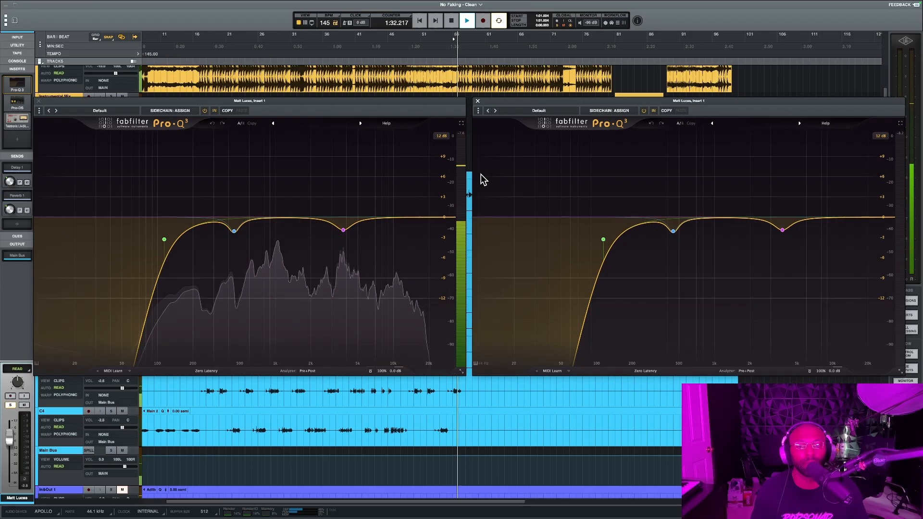
{"action": "key", "text": "space"}
{"action": "left_click_drag", "start_coordinate": [77, 101], "coordinate": [199, 226]}
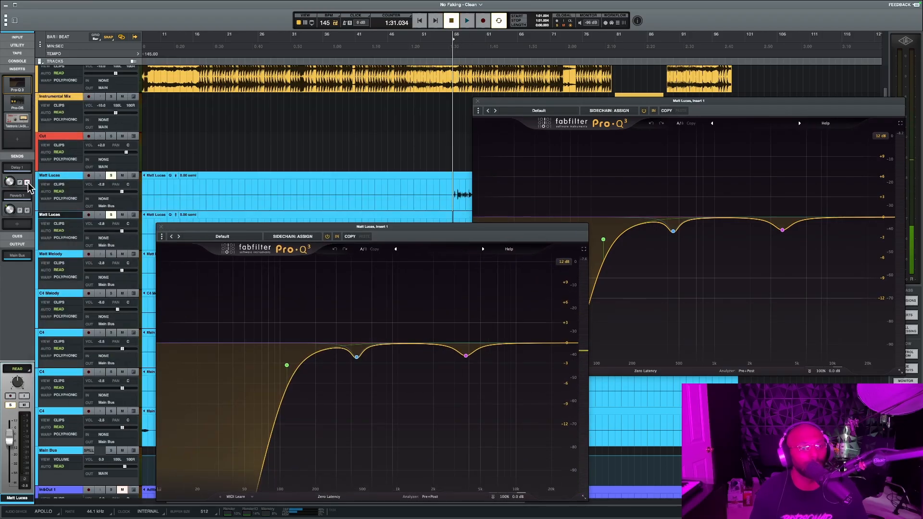
{"action": "left_click_drag", "start_coordinate": [217, 230], "coordinate": [181, 118]}
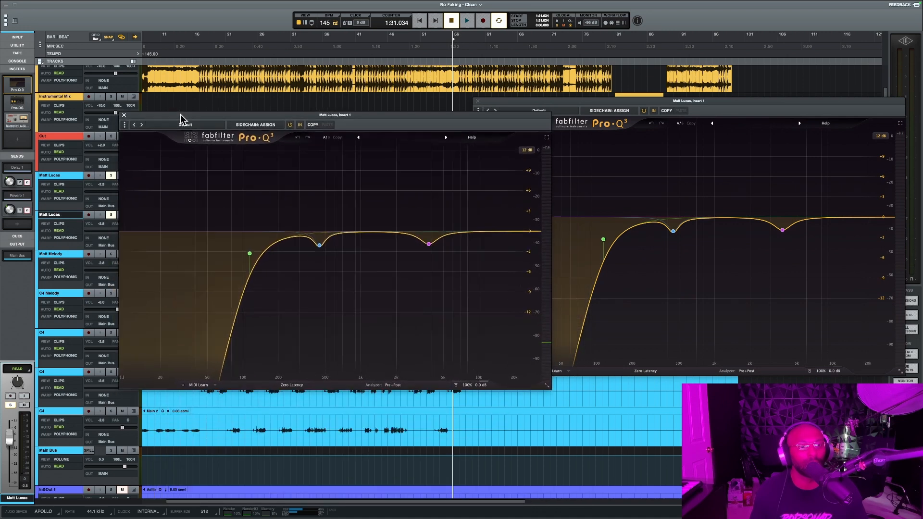
{"action": "left_click", "coordinate": [48, 182]}
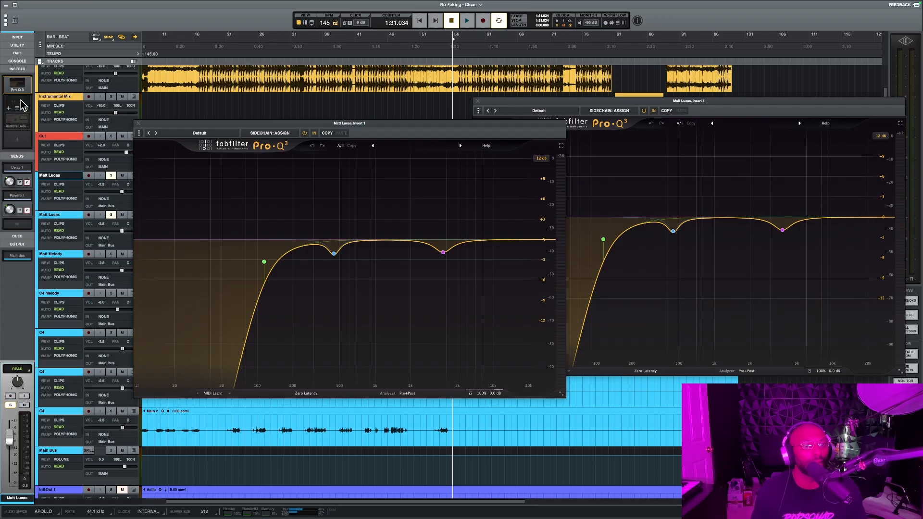
{"action": "left_click", "coordinate": [47, 216]}
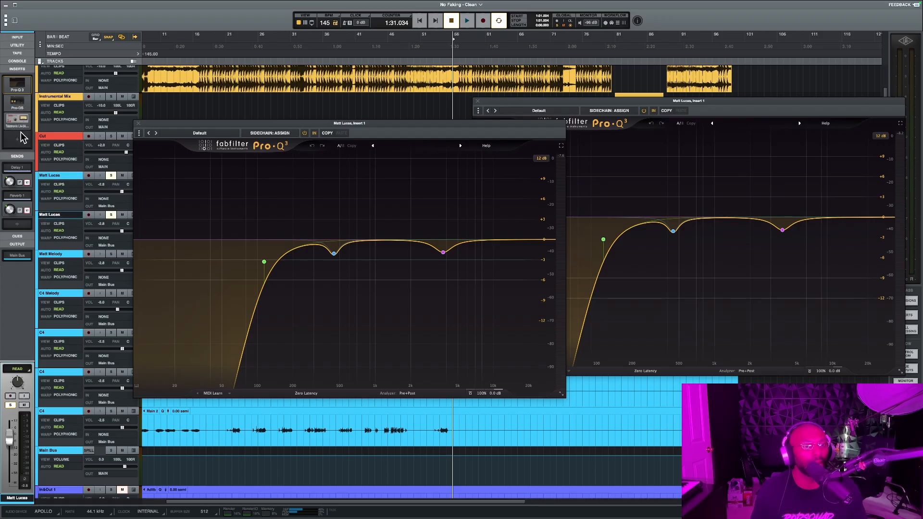
{"action": "left_click_drag", "start_coordinate": [271, 123], "coordinate": [174, 102]}
Step: Play the featured vocalist's verse tracks and examine the spectrum peaks in both Pro-Q 3 windows
{"action": "key", "text": "space"}
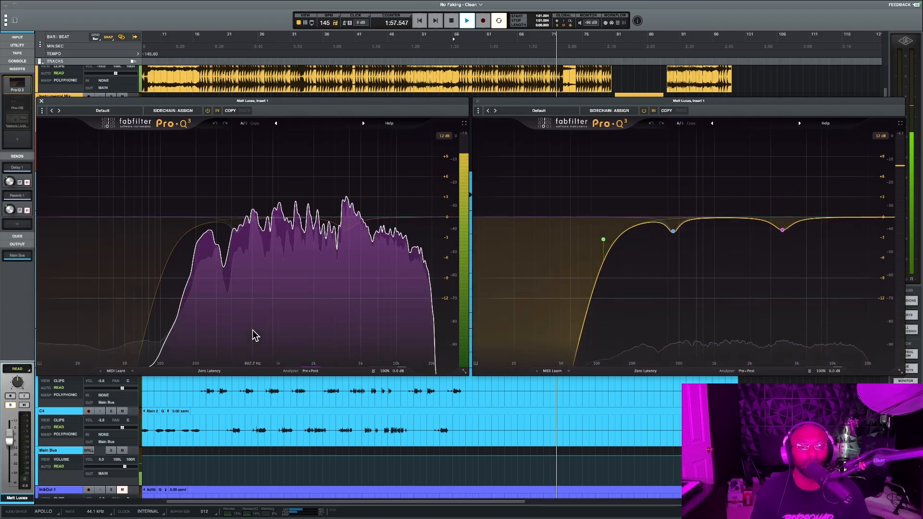
{"action": "left_click_drag", "start_coordinate": [698, 344], "coordinate": [674, 329]}
{"action": "left_click_drag", "start_coordinate": [284, 334], "coordinate": [285, 294]}
{"action": "key", "text": "space"}
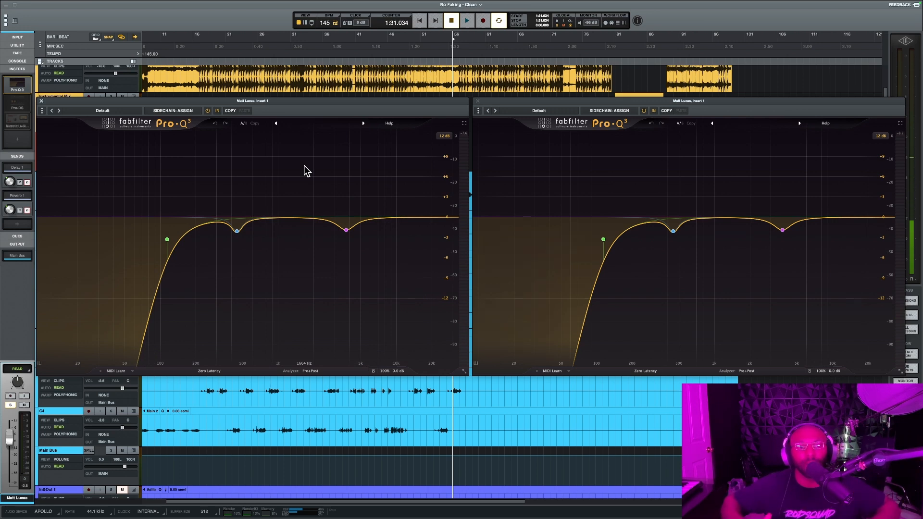
Step: Inspect the low cut, the two bell cuts and the output options in the Pro-Q 3 of the featured vocalist's first verse track
{"action": "left_click", "coordinate": [237, 231]}
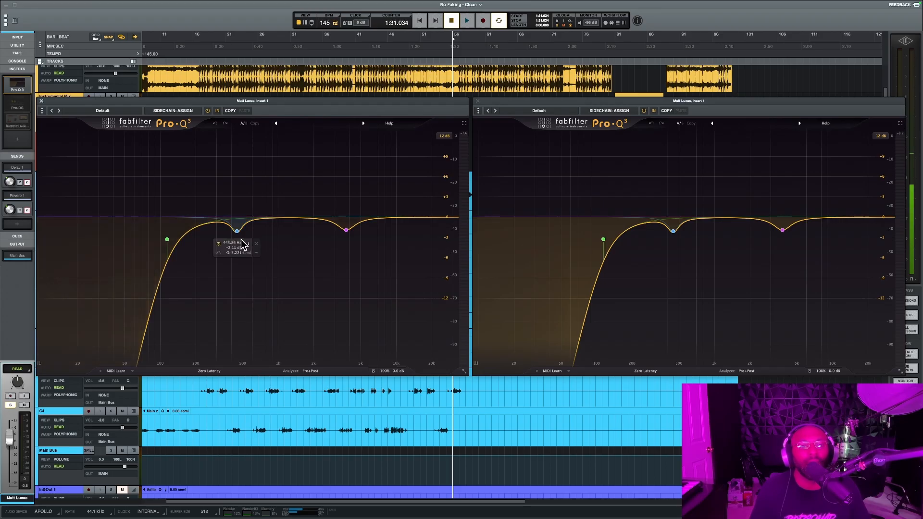
{"action": "mouse_move", "coordinate": [332, 230]}
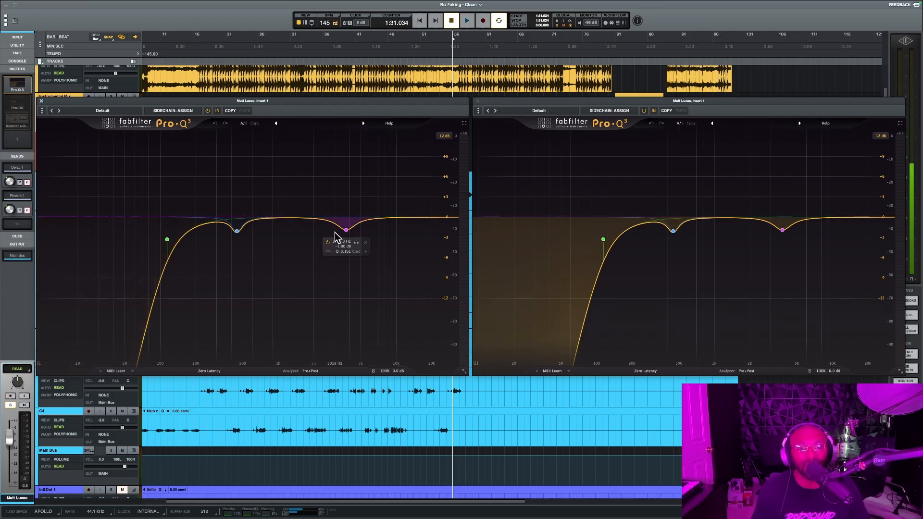
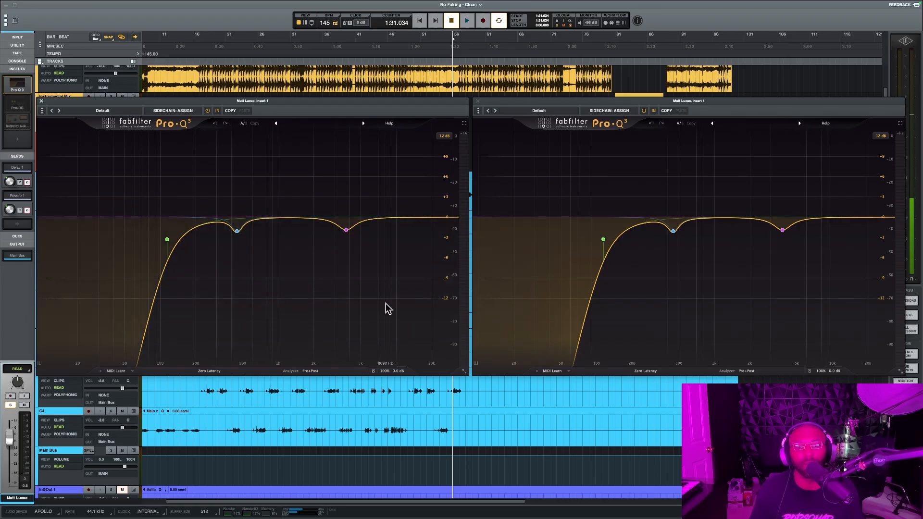
{"action": "mouse_move", "coordinate": [390, 377]}
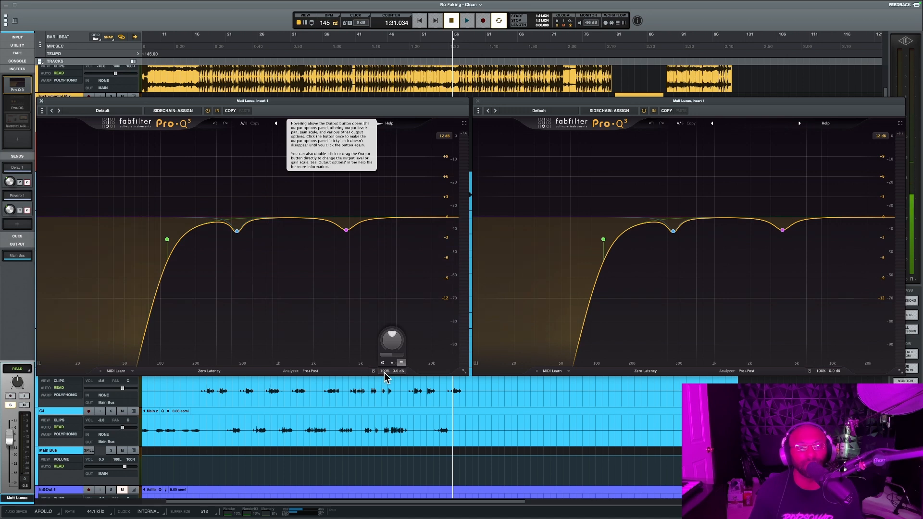
{"action": "mouse_move", "coordinate": [301, 372]}
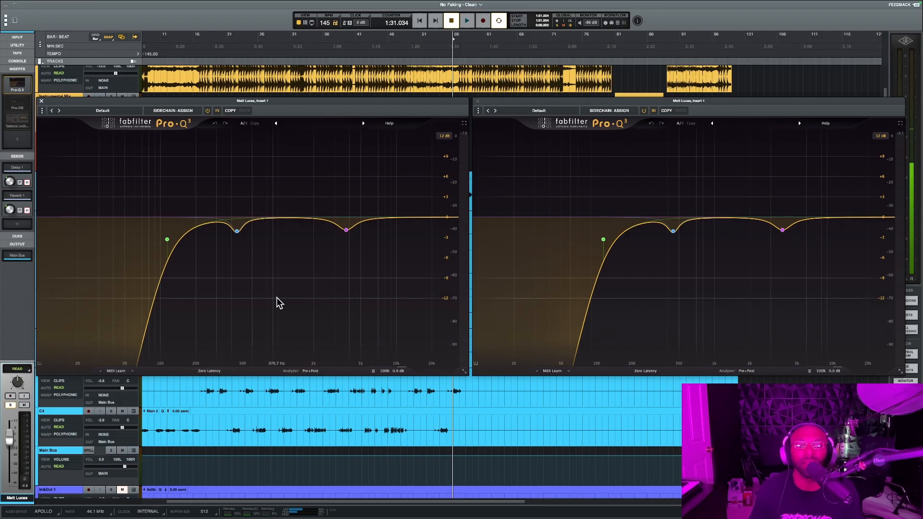
{"action": "mouse_move", "coordinate": [173, 236]}
{"action": "mouse_move", "coordinate": [346, 232]}
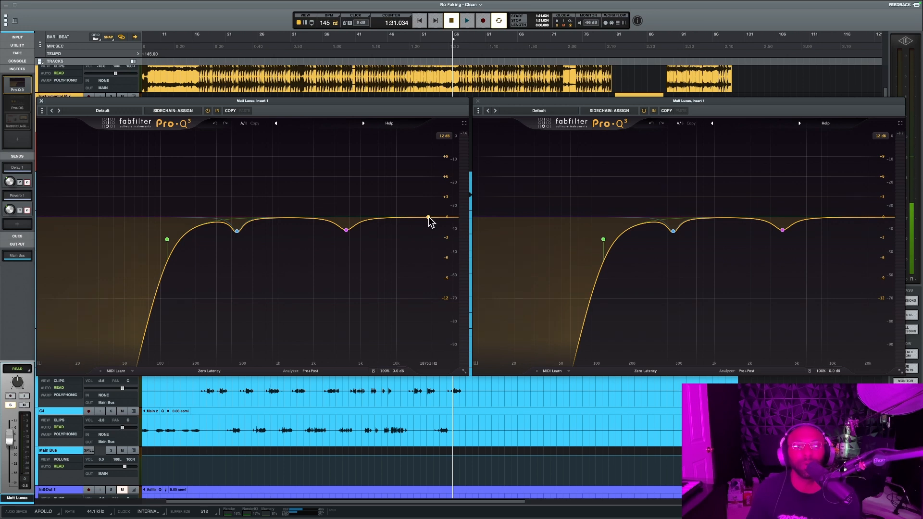
{"action": "mouse_move", "coordinate": [326, 197]}
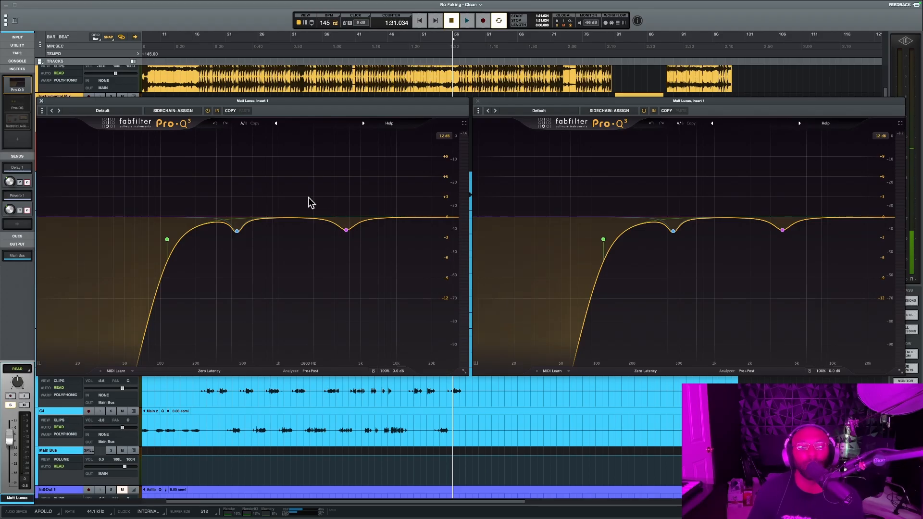
{"action": "mouse_move", "coordinate": [297, 234]}
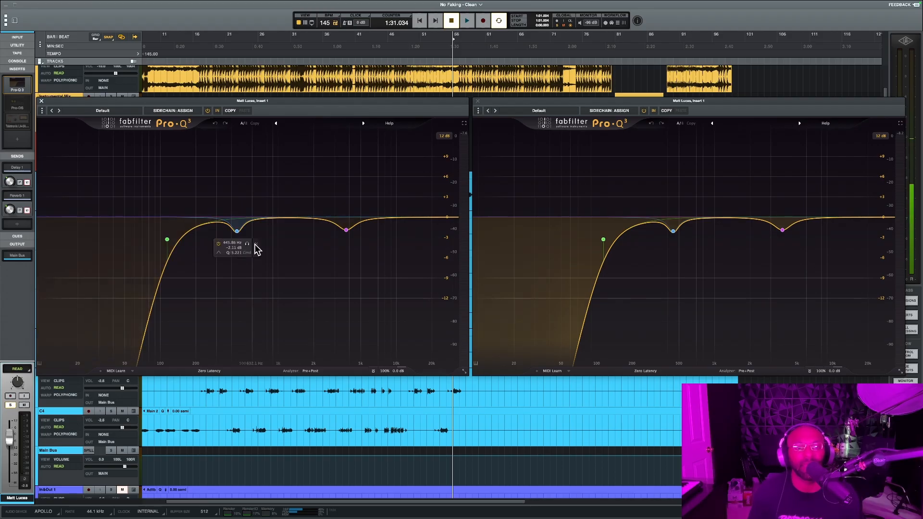
{"action": "mouse_move", "coordinate": [167, 241]}
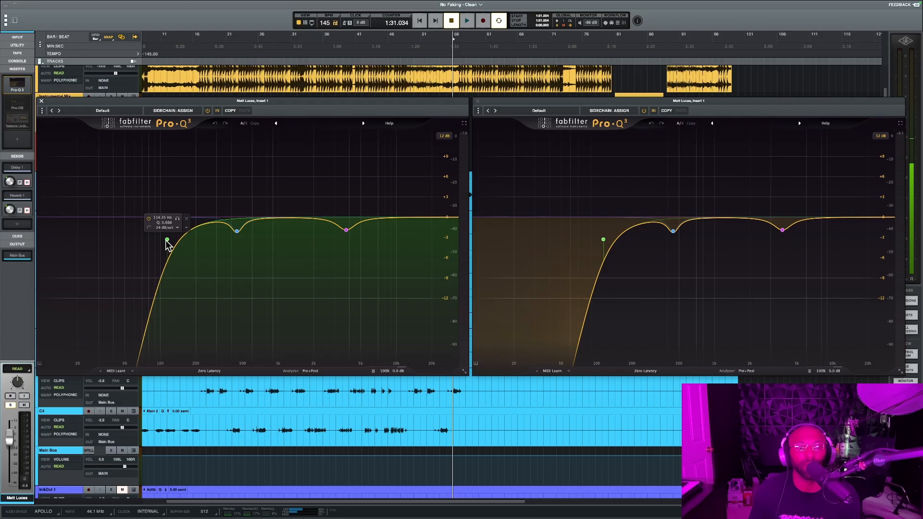